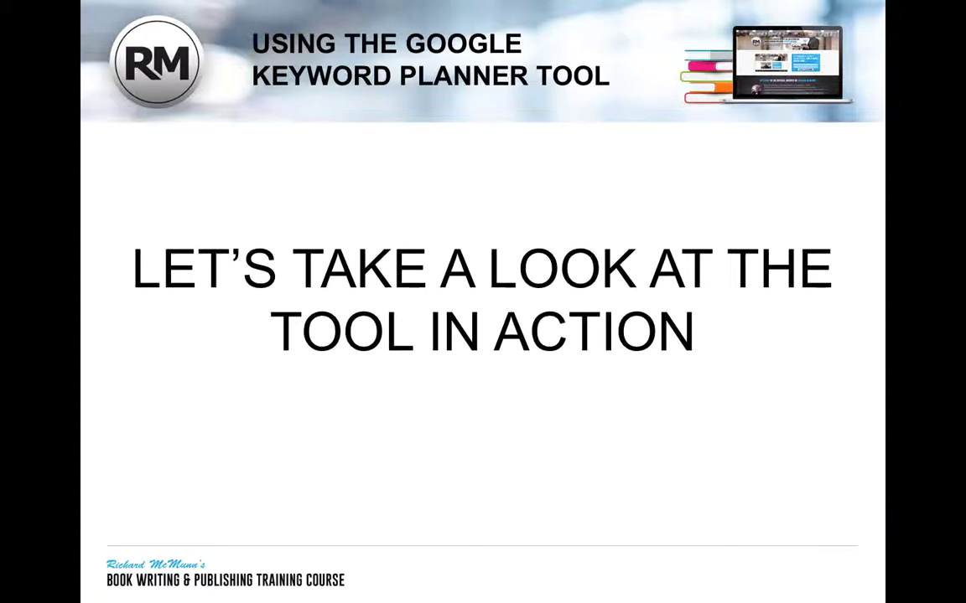
# Step: Switch to the browser, search Google for "google keyword planner tool" and open the Google AdWords Keyword Planner result
pyautogui.hotkey('ctrl', 'Up')
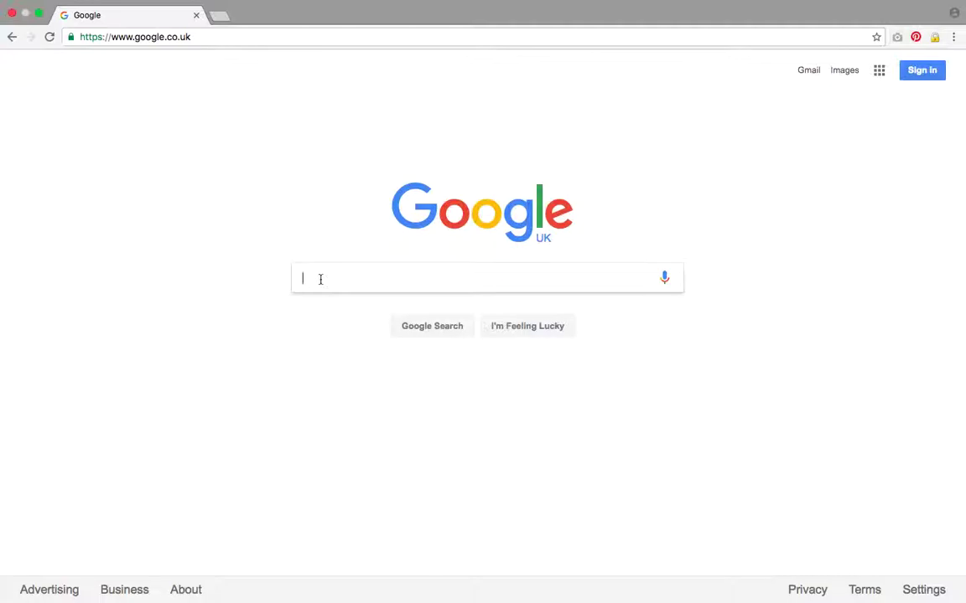
pyautogui.write('google k')
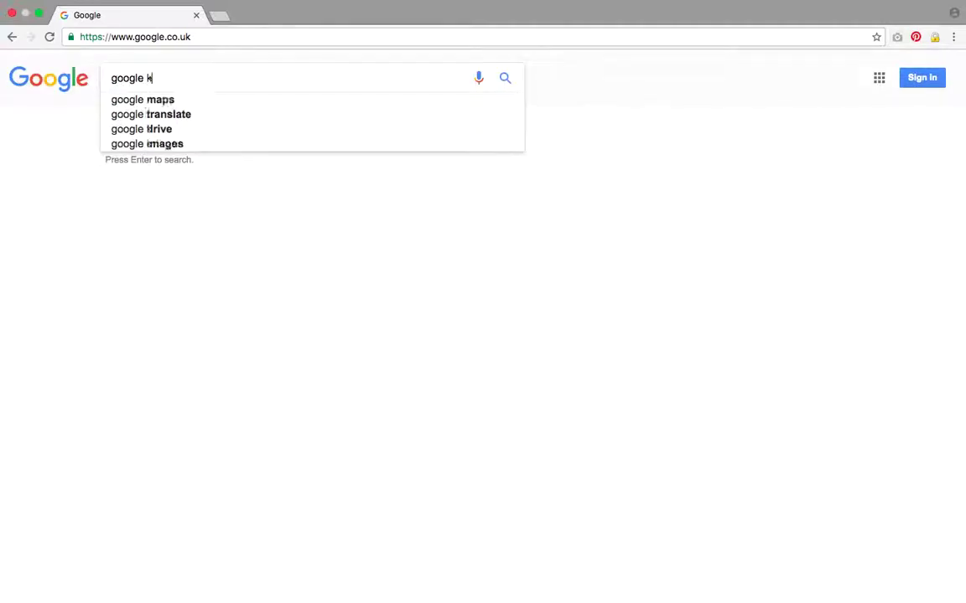
pyautogui.write('eyword planne')
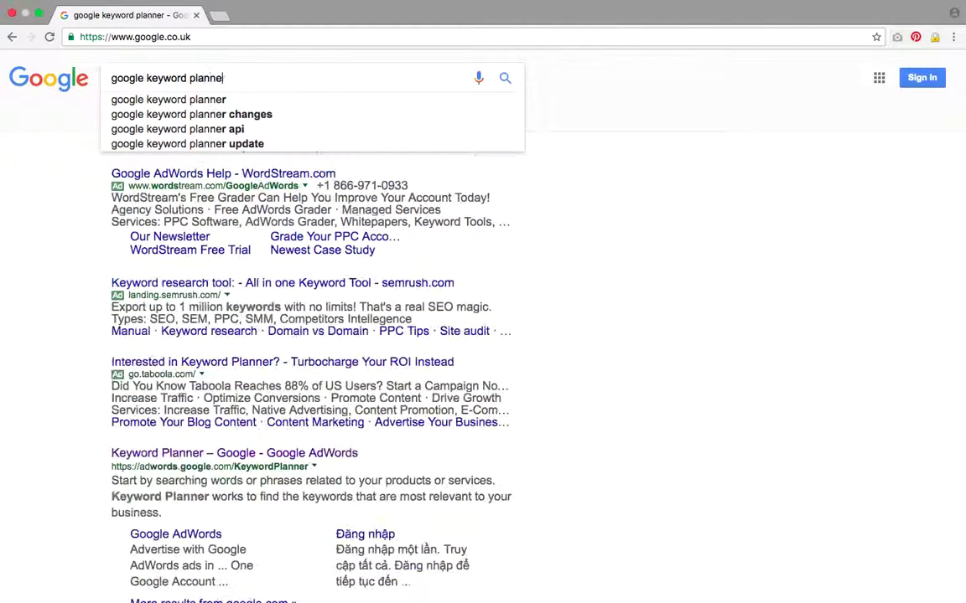
pyautogui.write('r tool')
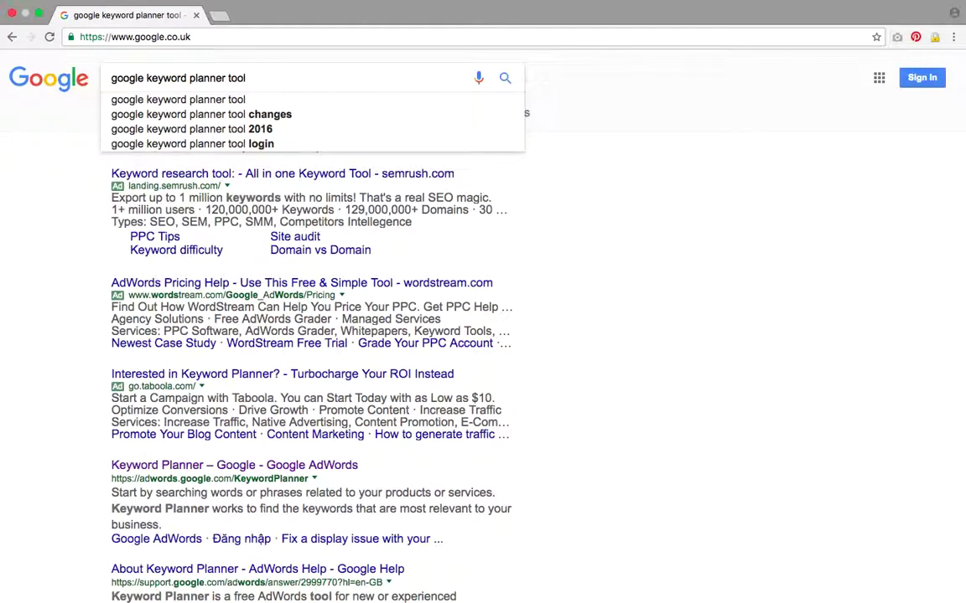
pyautogui.press('Return')
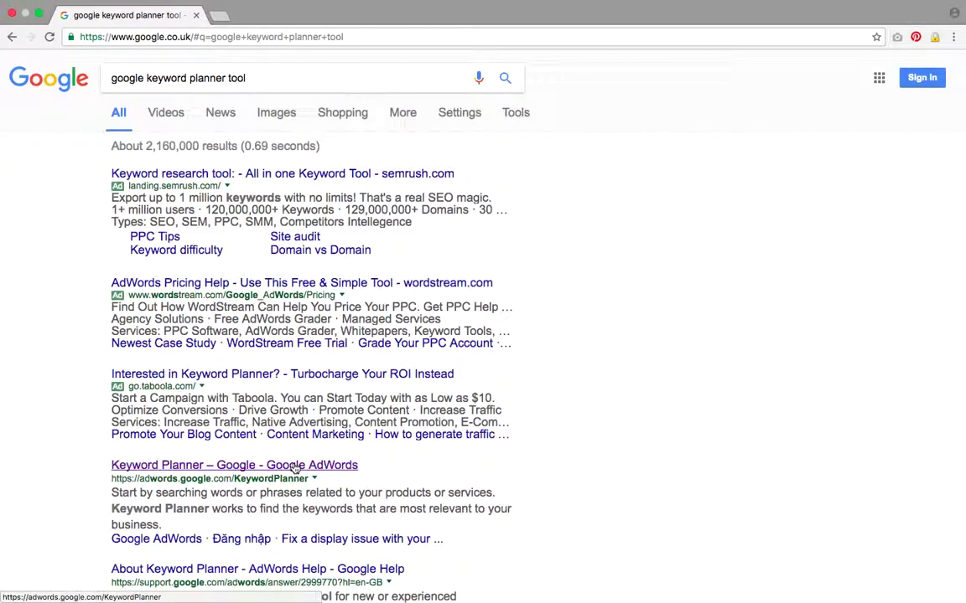
pyautogui.click(249, 467)
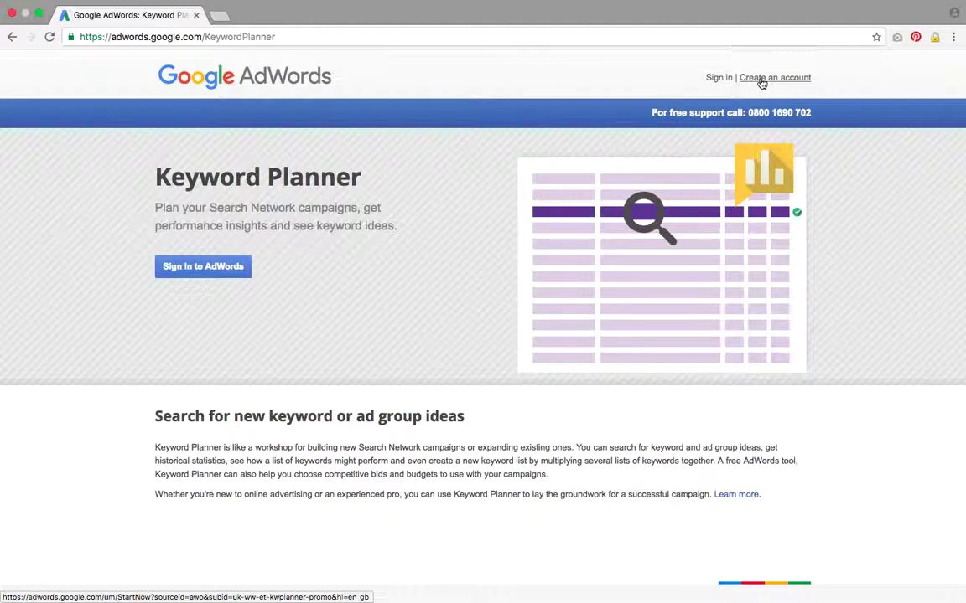
# Step: Sign in to Google AdWords by entering the account password
pyautogui.click(719, 79)
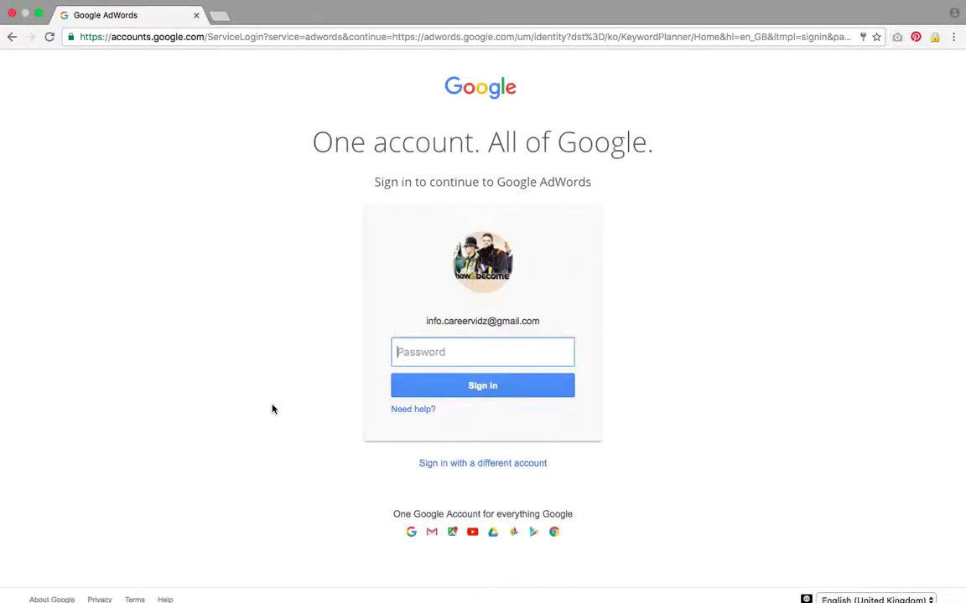
pyautogui.write('••••••••')
pyautogui.press('Return')
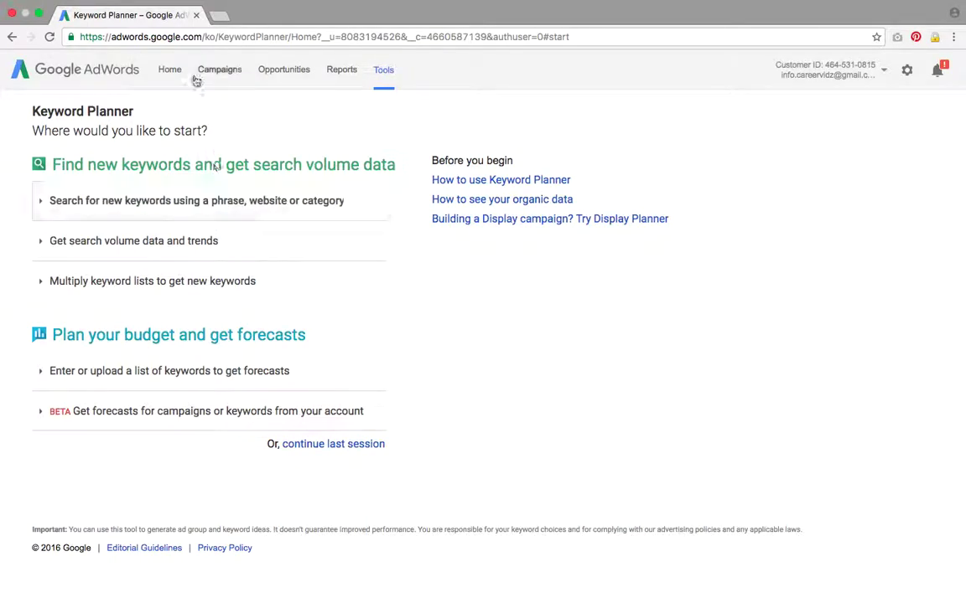
pyautogui.click(385, 72)
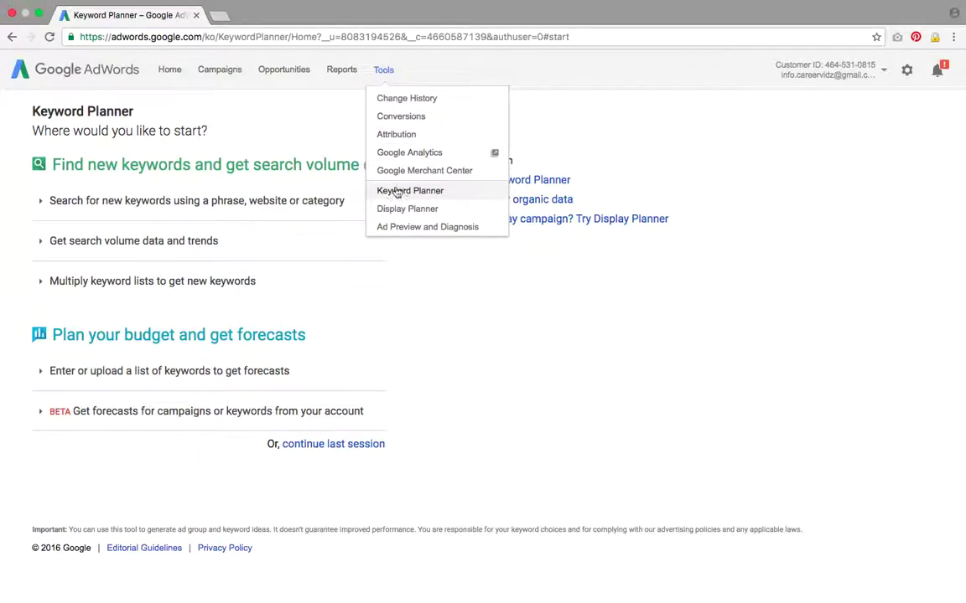
pyautogui.click(297, 125)
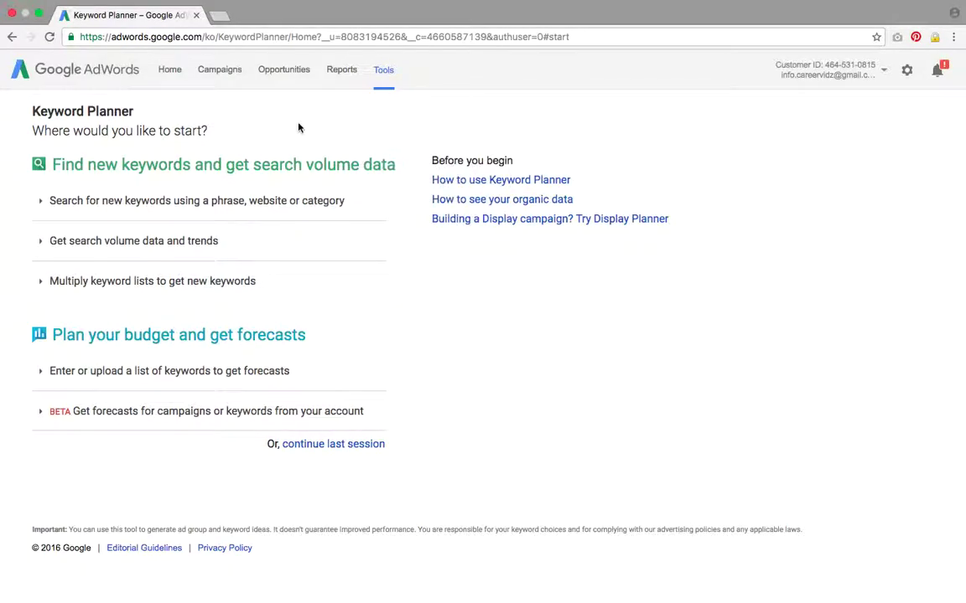
# Step: Search for new keywords with "how to write a book" as the product or service and get the ideas
pyautogui.click(84, 203)
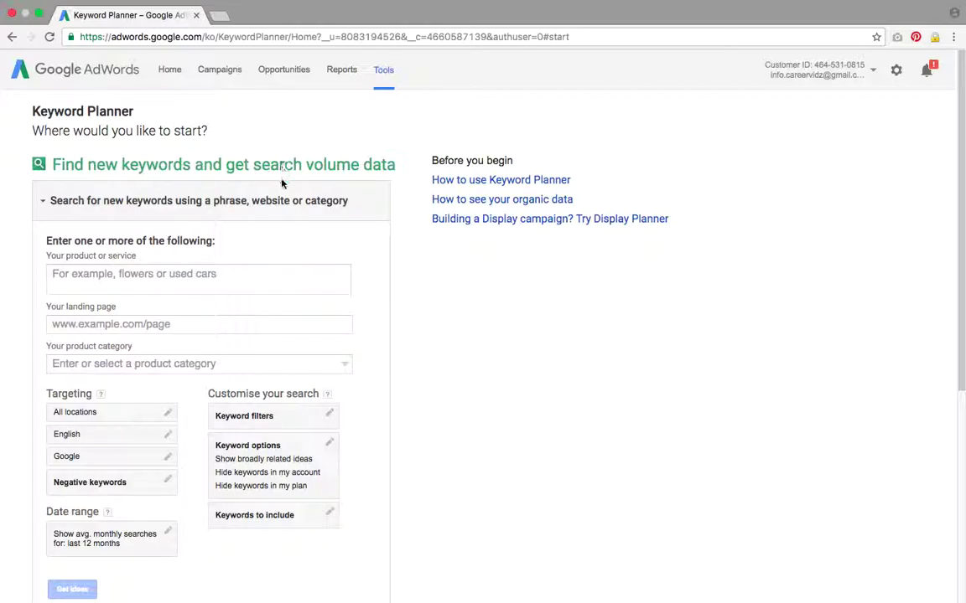
pyautogui.click(201, 276)
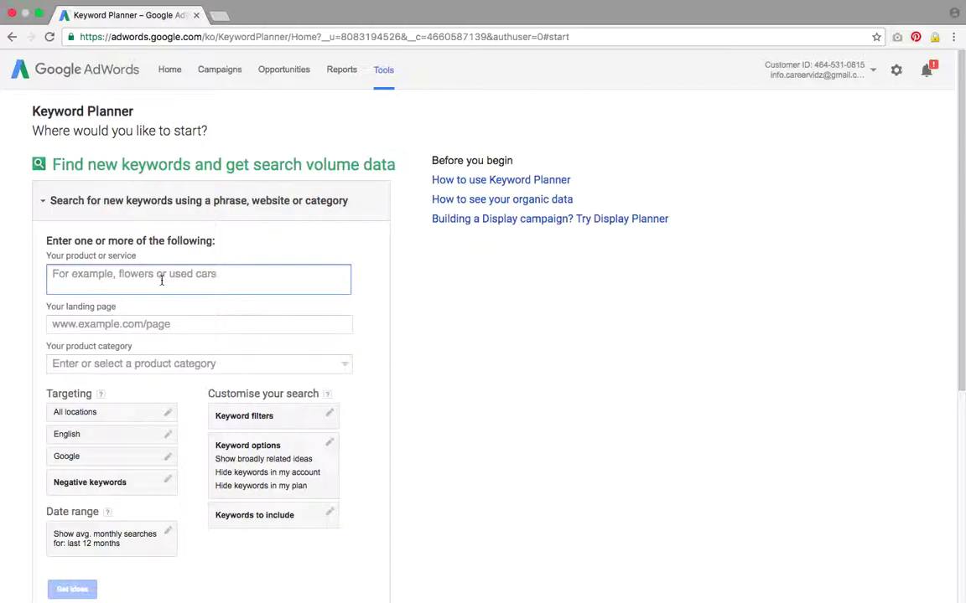
pyautogui.write('how to wr')
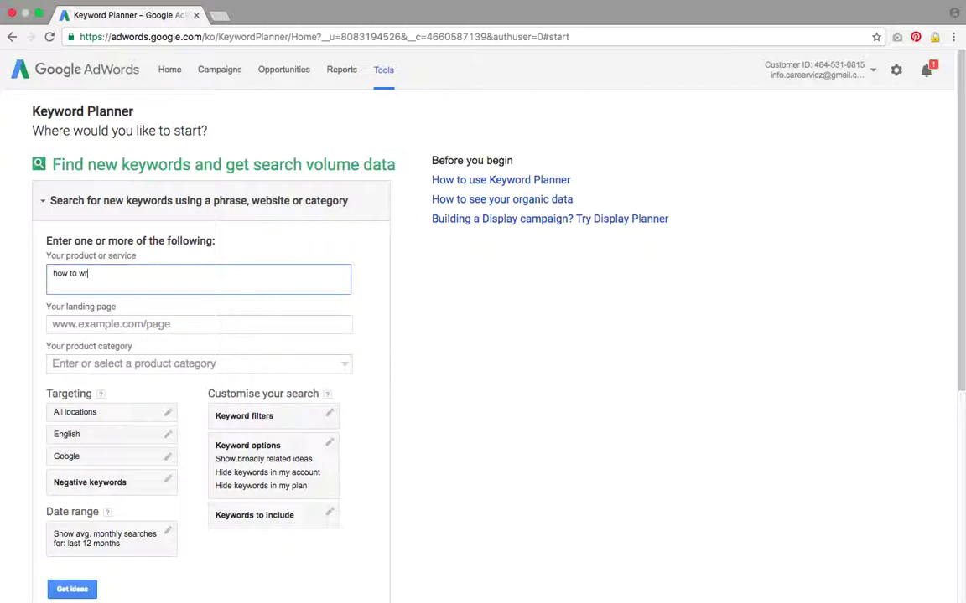
pyautogui.write('ite a book')
pyautogui.scroll(-3, 87, 524)
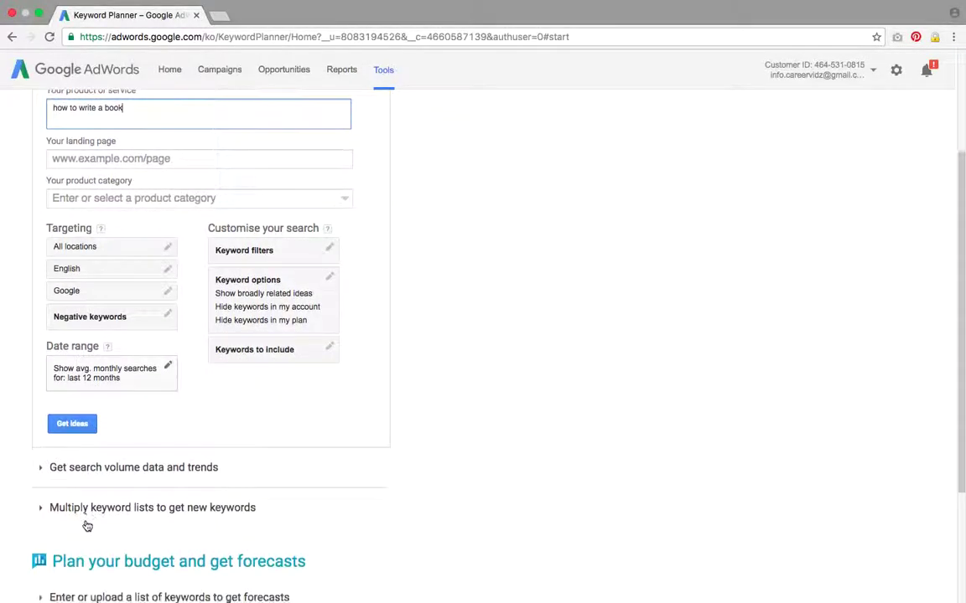
pyautogui.click(73, 430)
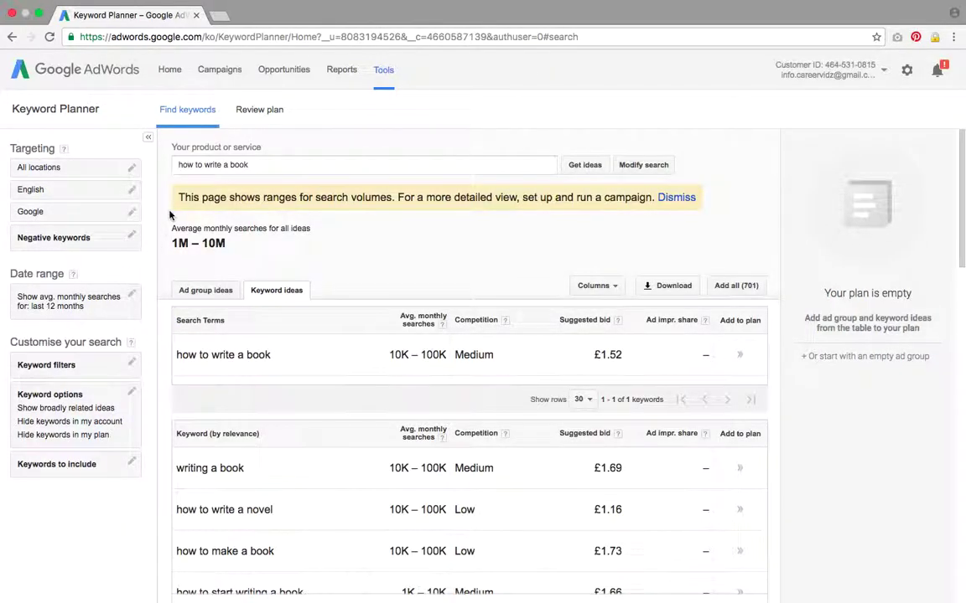
# Step: Examine the average monthly searches, competition and suggested bids of the keyword ideas for "how to write a book"
pyautogui.scroll(-3, 170, 217)
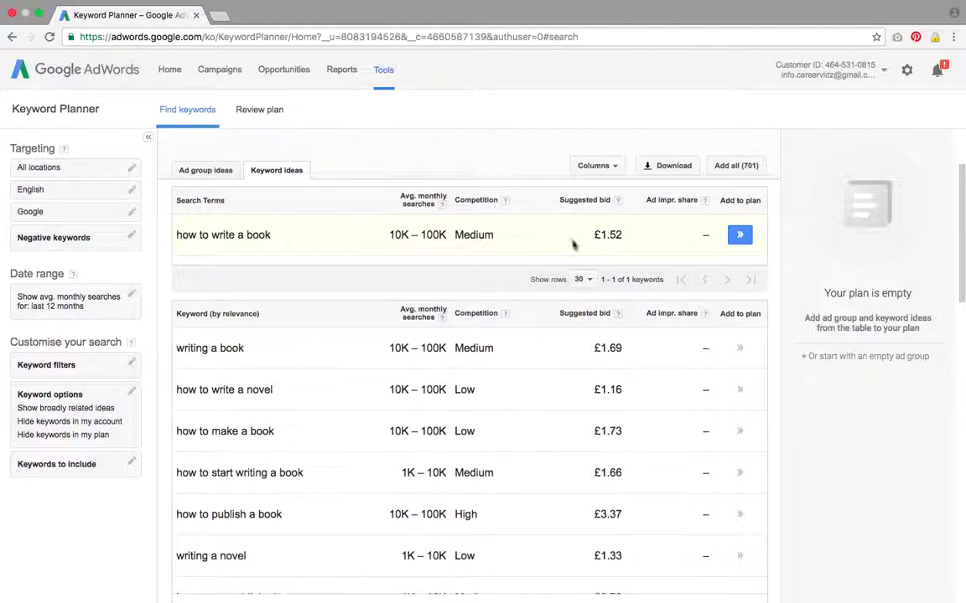
pyautogui.scroll(-1, 161, 294)
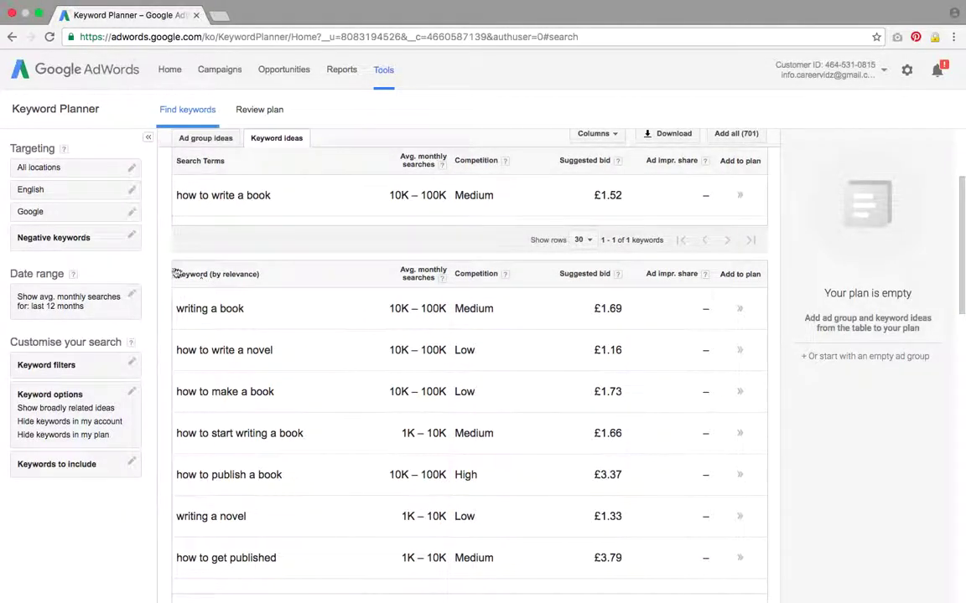
pyautogui.scroll(4, 163, 270)
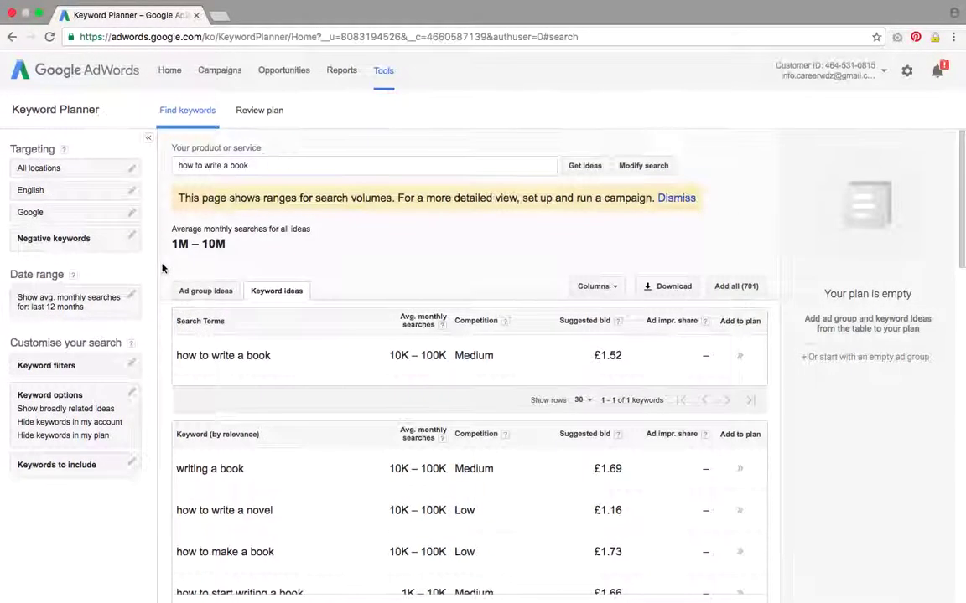
pyautogui.scroll(-6, 157, 275)
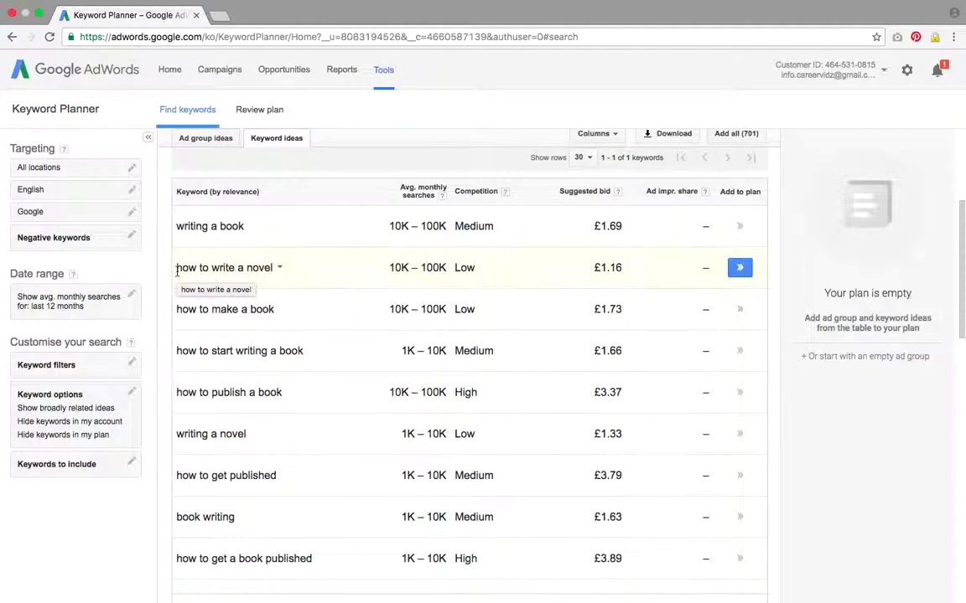
pyautogui.scroll(-2, 143, 323)
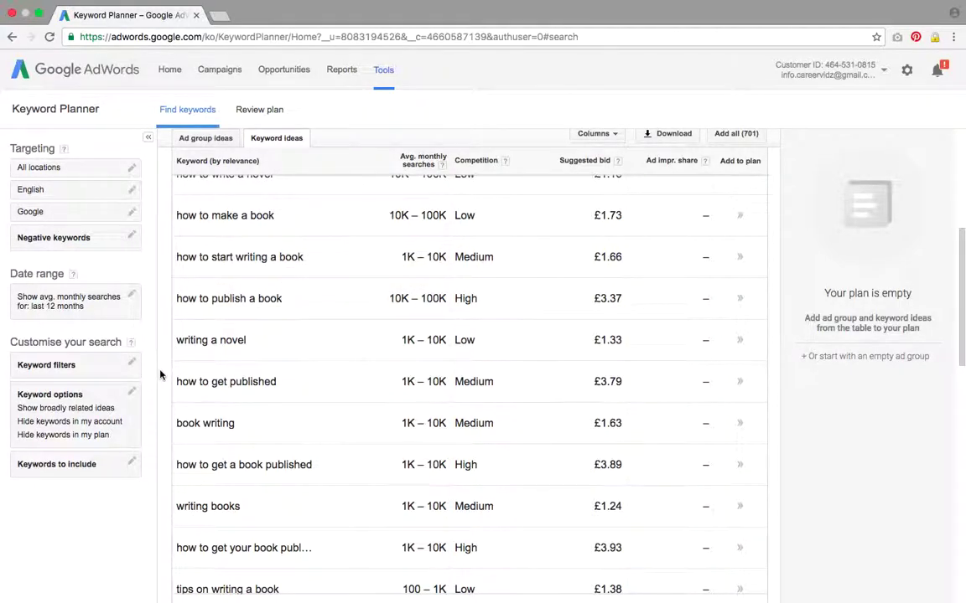
pyautogui.scroll(1, 161, 388)
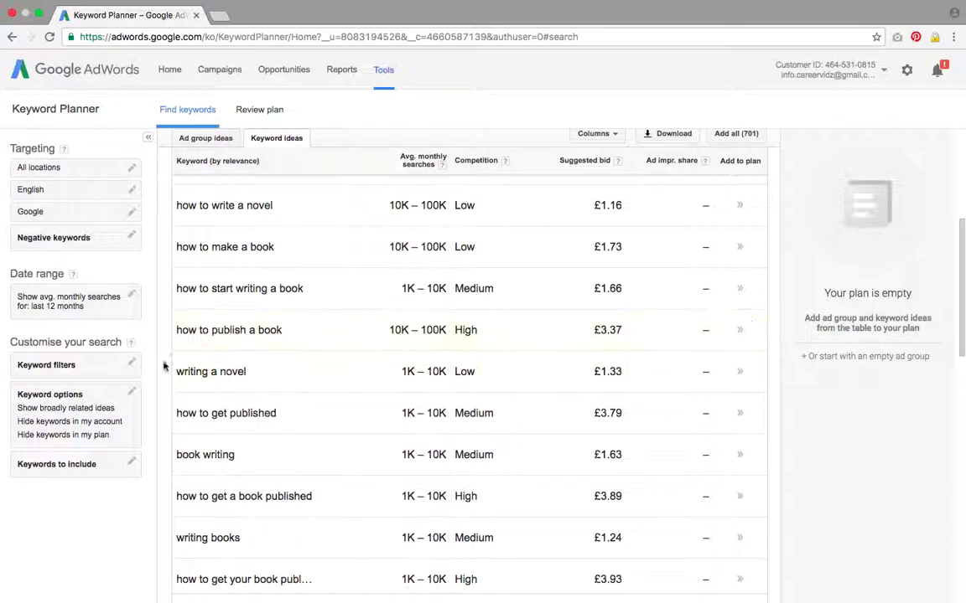
pyautogui.scroll(5, 162, 378)
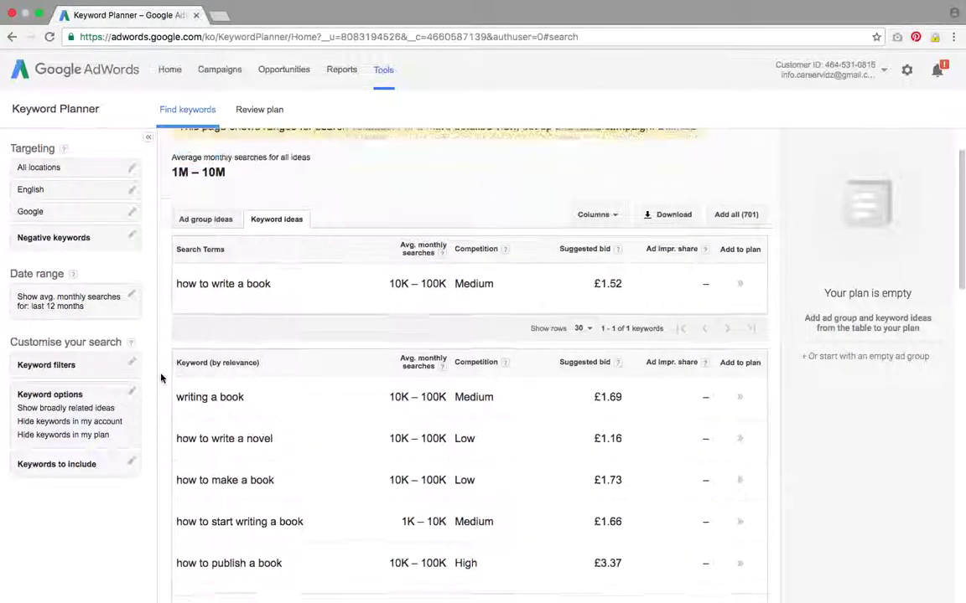
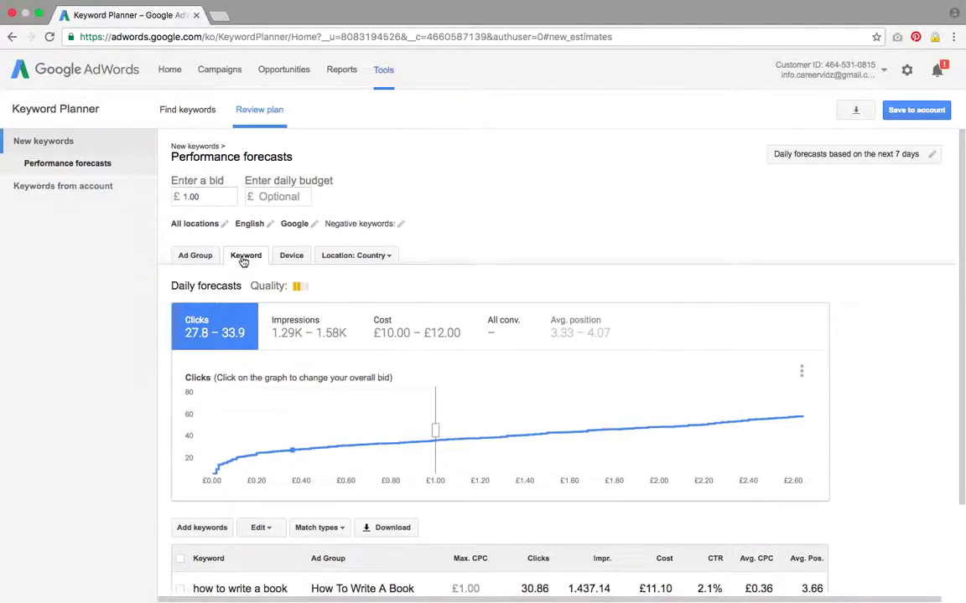
# Step: Try bids of £1.42 and £1.66 on the Clicks forecast graph, settle on £1.23, and show the forecasts by ad group
pyautogui.scroll(-3, 243, 261)
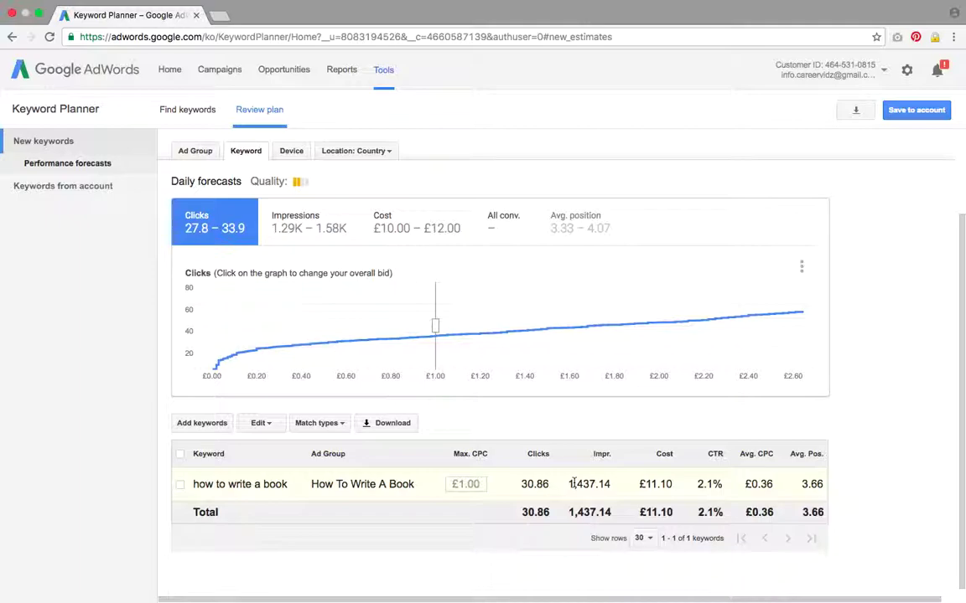
pyautogui.scroll(-1, 573, 483)
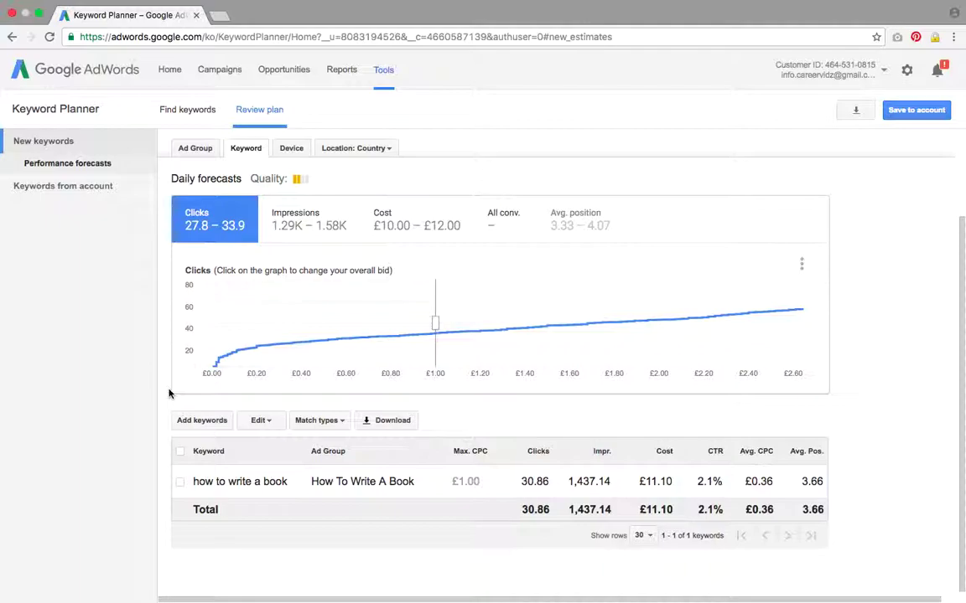
pyautogui.moveTo(453, 328)
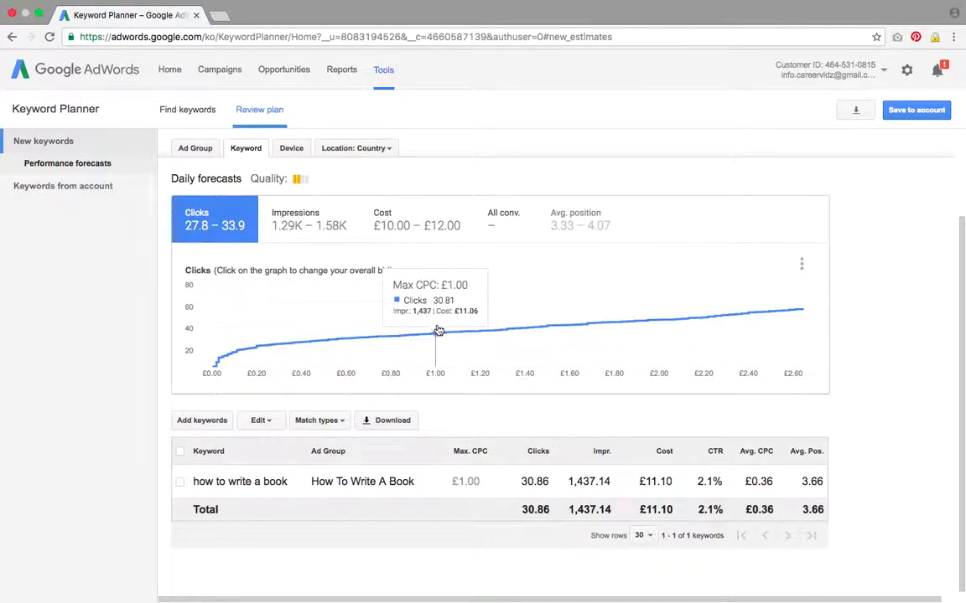
pyautogui.click(529, 333)
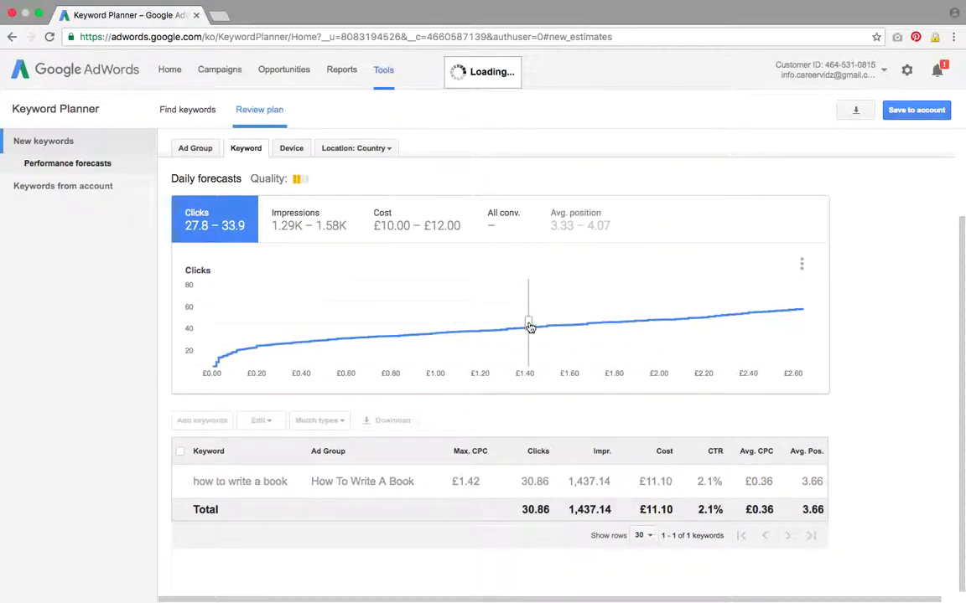
pyautogui.click(584, 326)
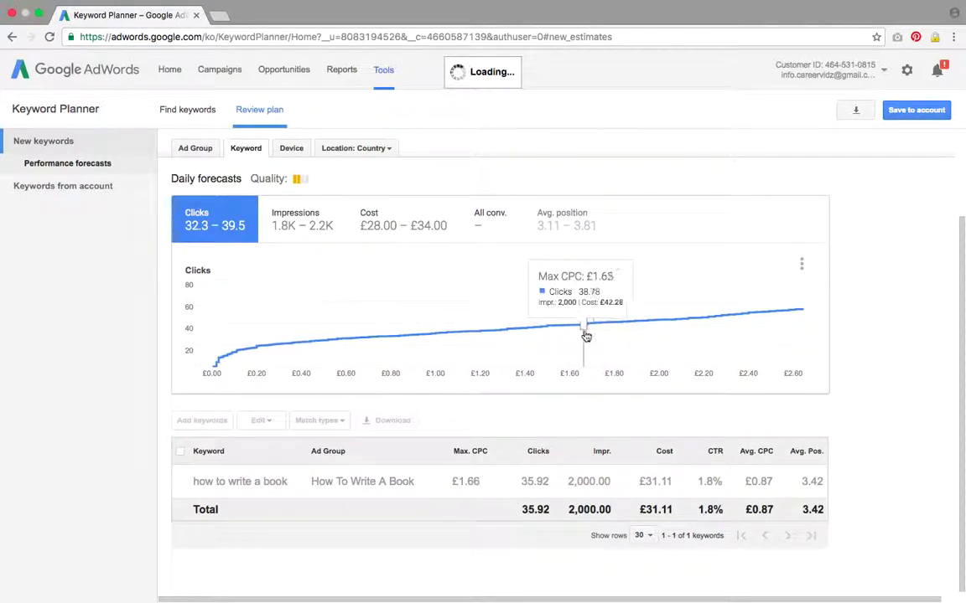
pyautogui.click(486, 335)
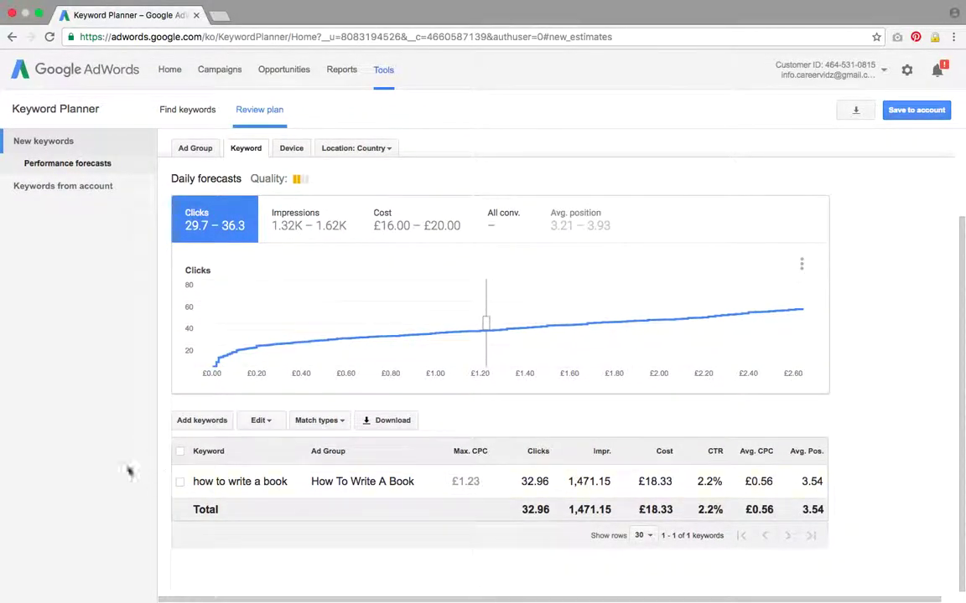
pyautogui.click(191, 149)
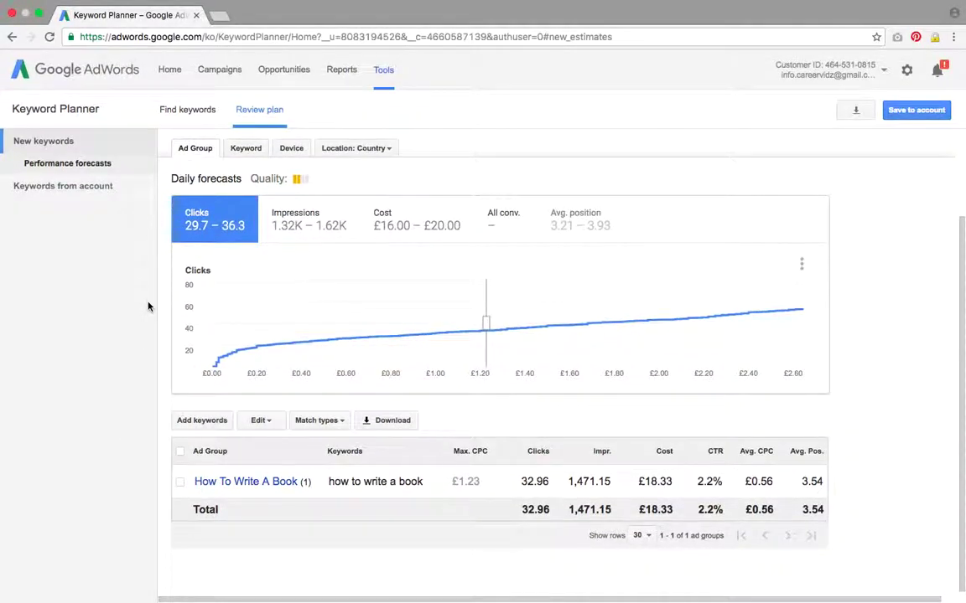
pyautogui.scroll(3, 192, 345)
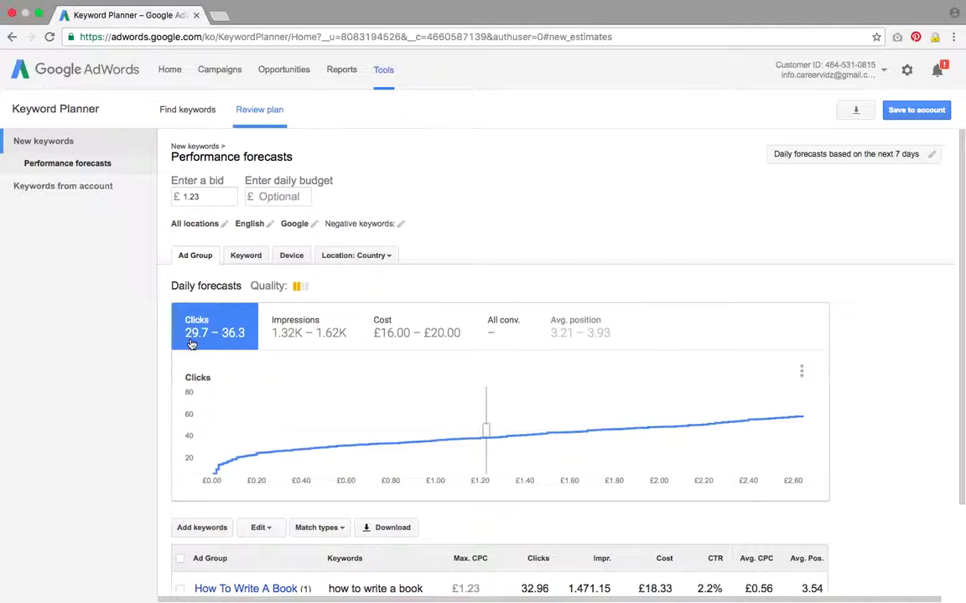
# Step: Return to finding keywords and get ideas for "confidence building" as the product or service
pyautogui.click(186, 112)
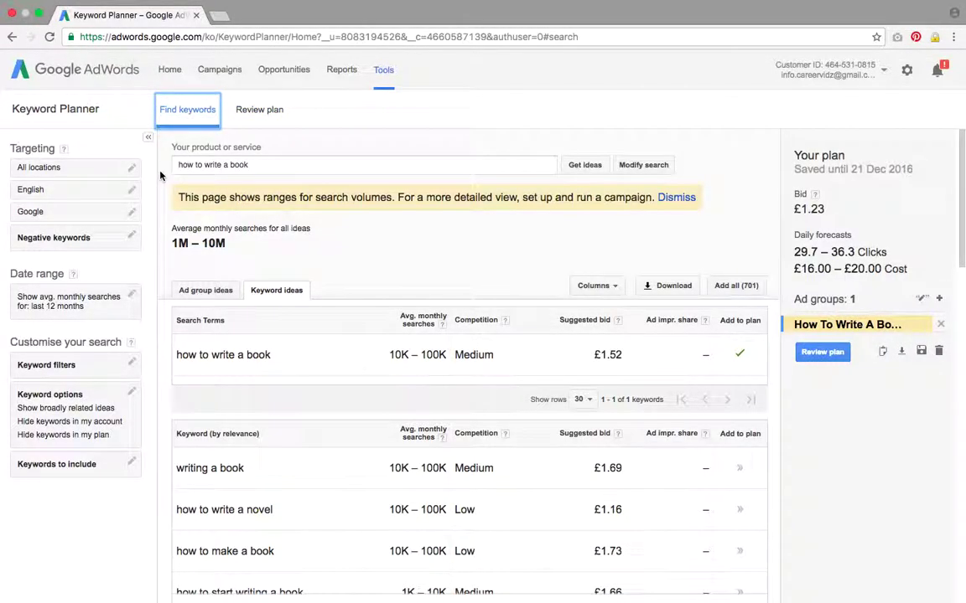
pyautogui.moveTo(250, 165); pyautogui.dragTo(144, 151)
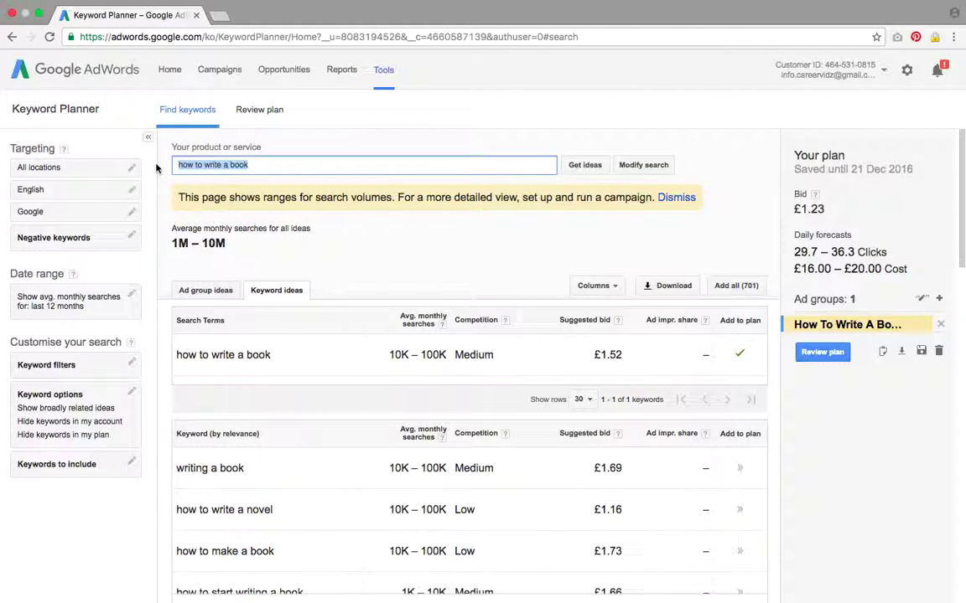
pyautogui.write('confidence building')
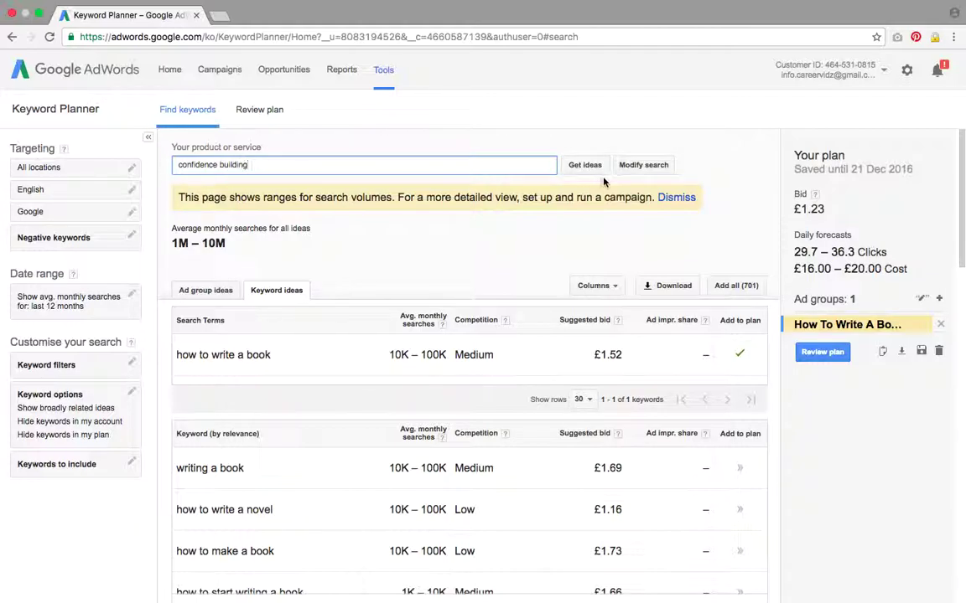
pyautogui.click(587, 164)
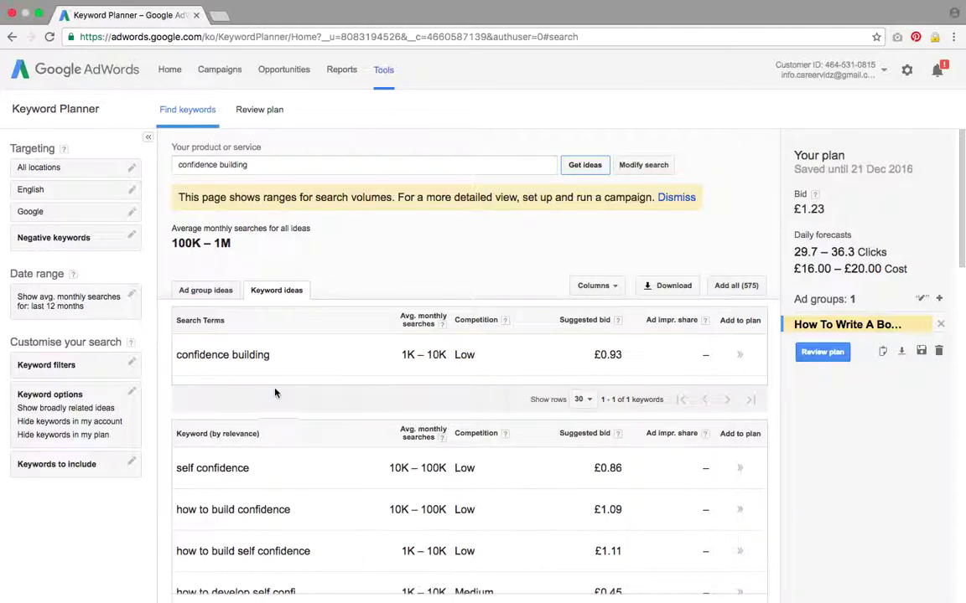
# Step: Add the keywords "how to build confidence" and "how to build self confidence" from the ideas list to the plan
pyautogui.scroll(-3, 275, 393)
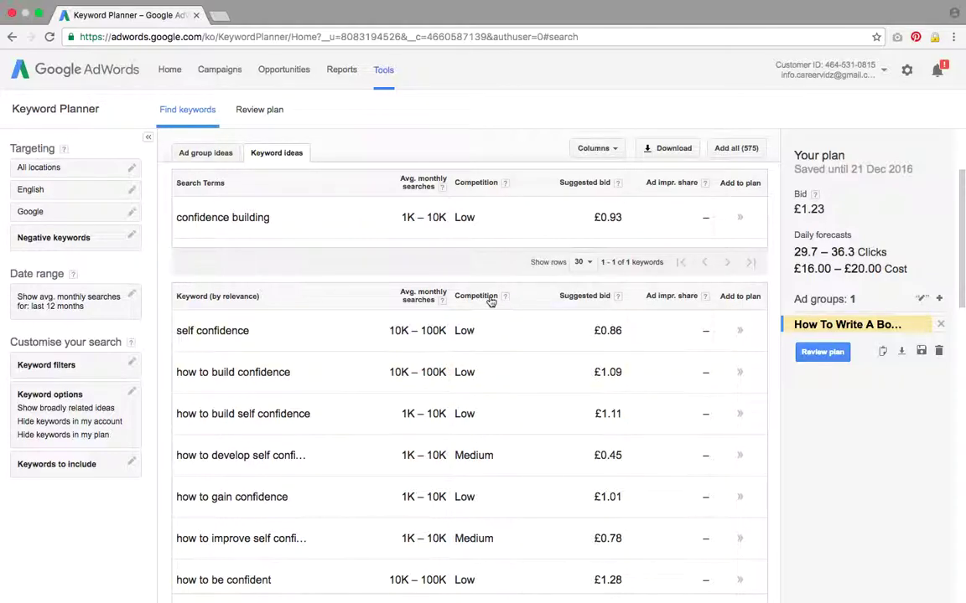
pyautogui.scroll(2, 476, 302)
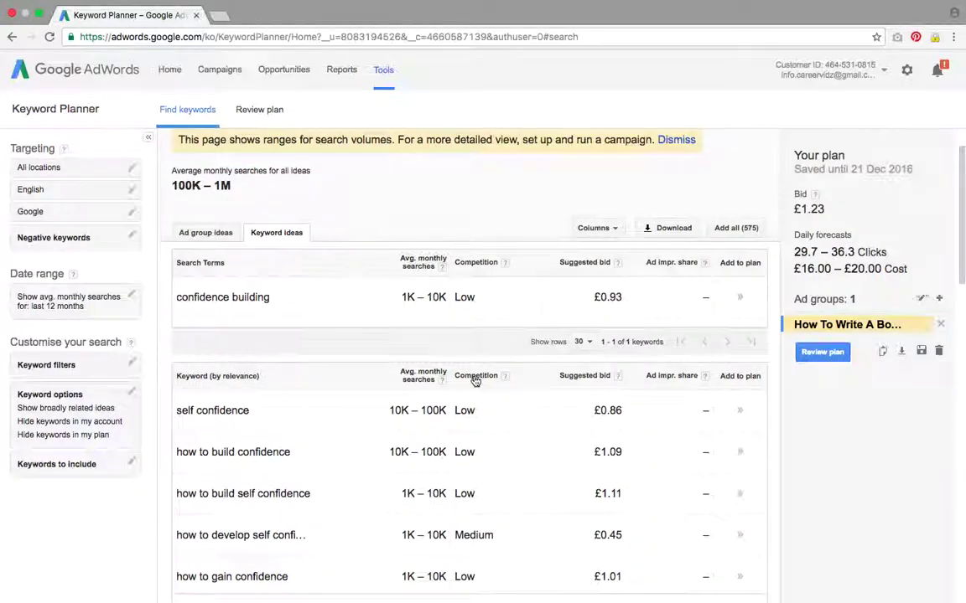
pyautogui.scroll(-2, 475, 381)
pyautogui.scroll(-2, 475, 381)
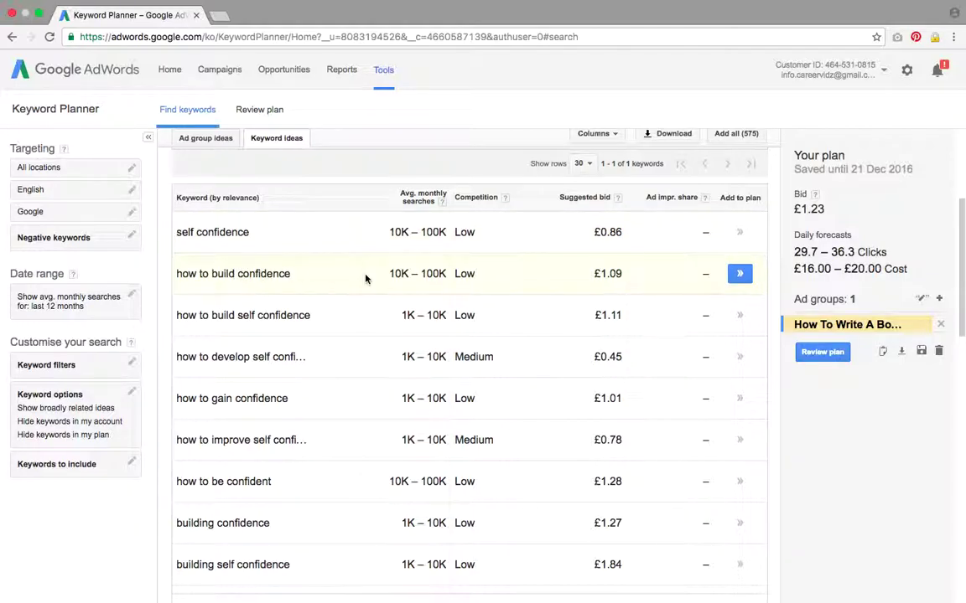
pyautogui.scroll(3, 265, 275)
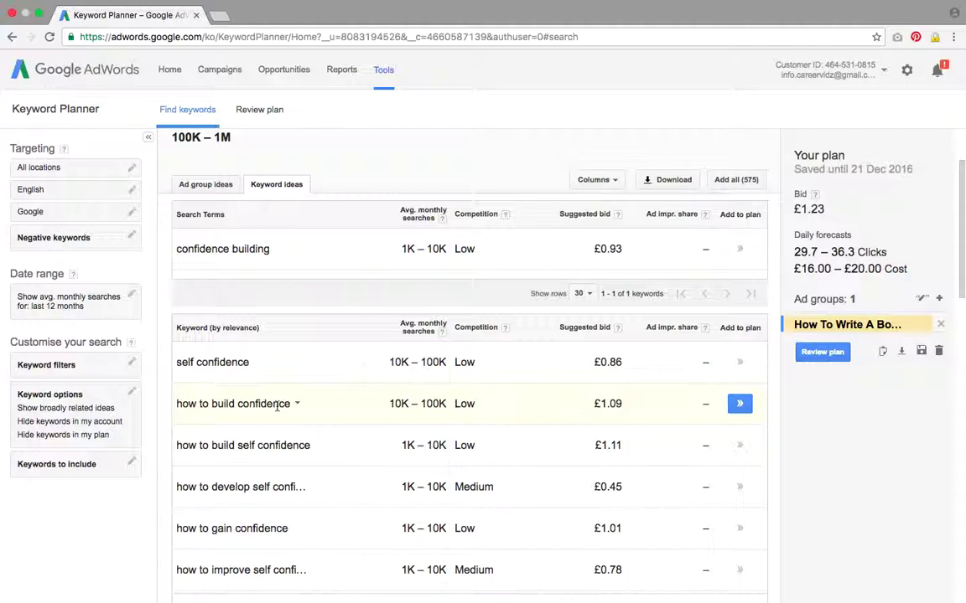
pyautogui.click(739, 404)
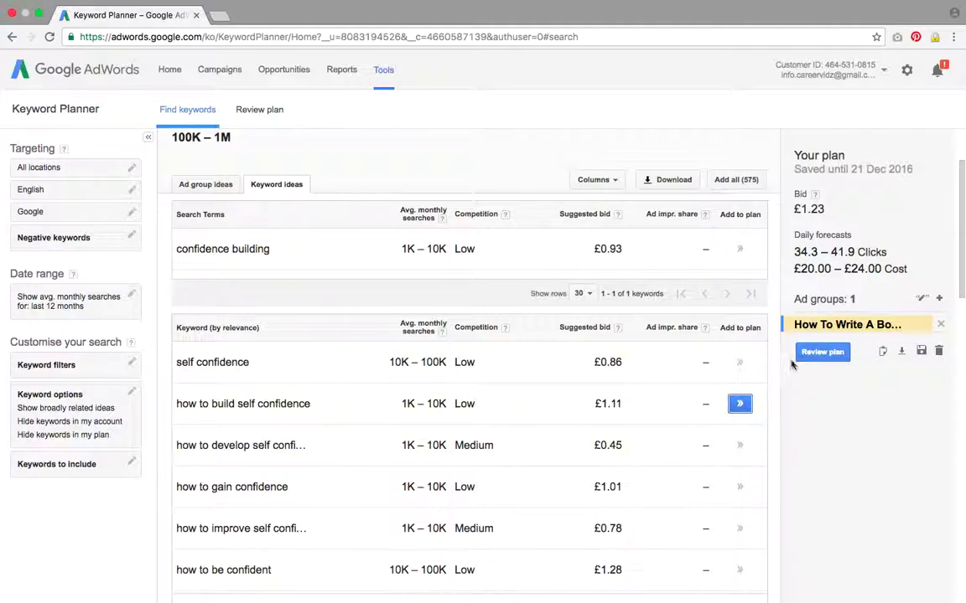
pyautogui.click(740, 405)
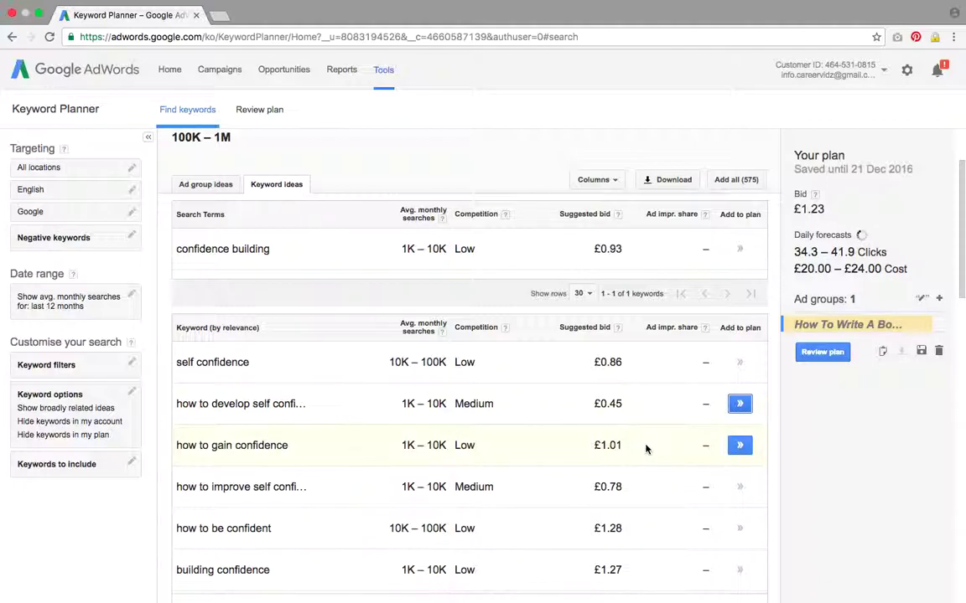
# Step: Review the plan and check the per-keyword forecasts of the How To Write A Book ad group for the confidence keywords
pyautogui.click(825, 352)
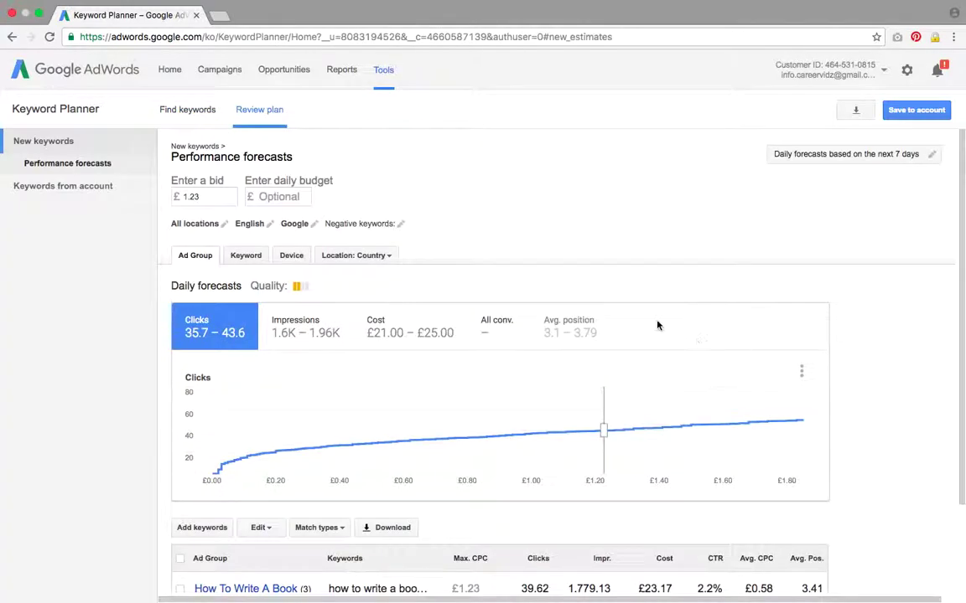
pyautogui.scroll(-5, 205, 481)
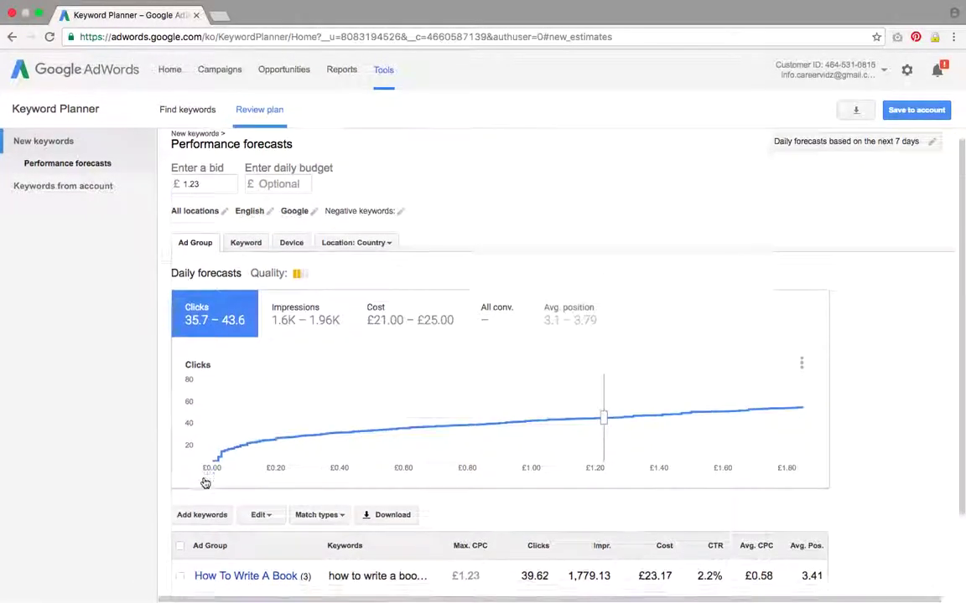
pyautogui.click(205, 481)
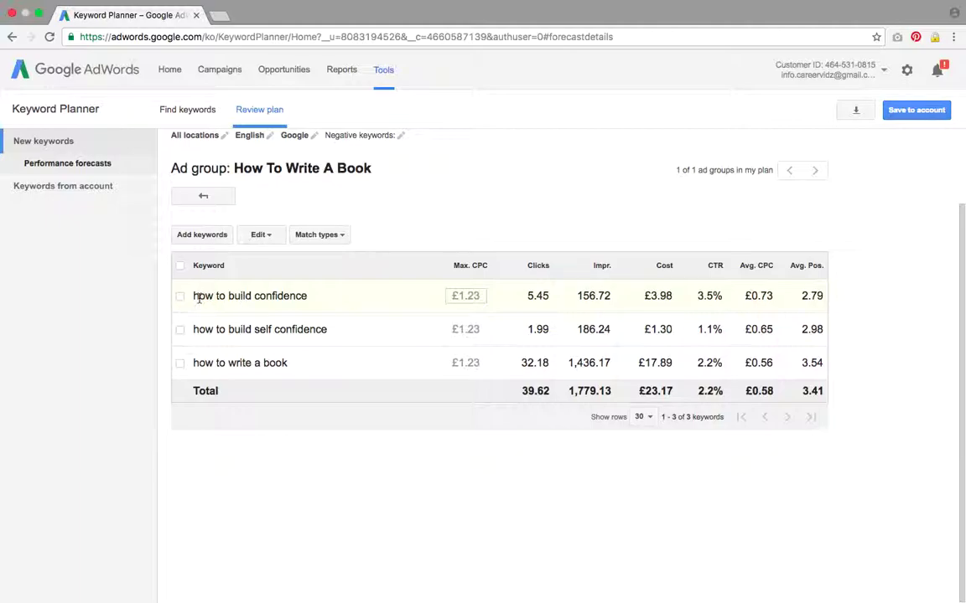
pyautogui.scroll(2, 202, 296)
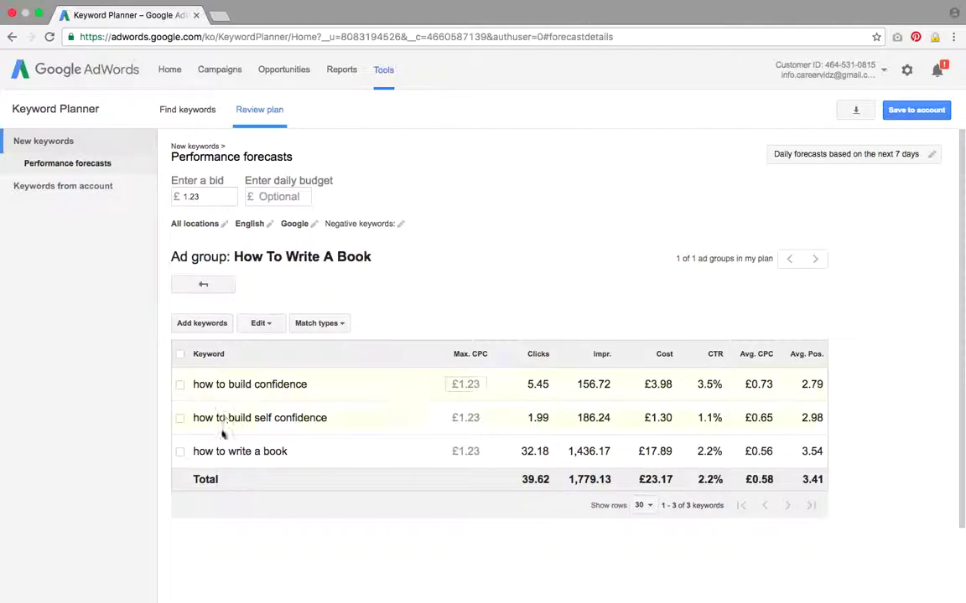
pyautogui.click(202, 283)
# Step: Return to finding keywords and get ideas for "start a business" as the product or service
pyautogui.click(171, 108)
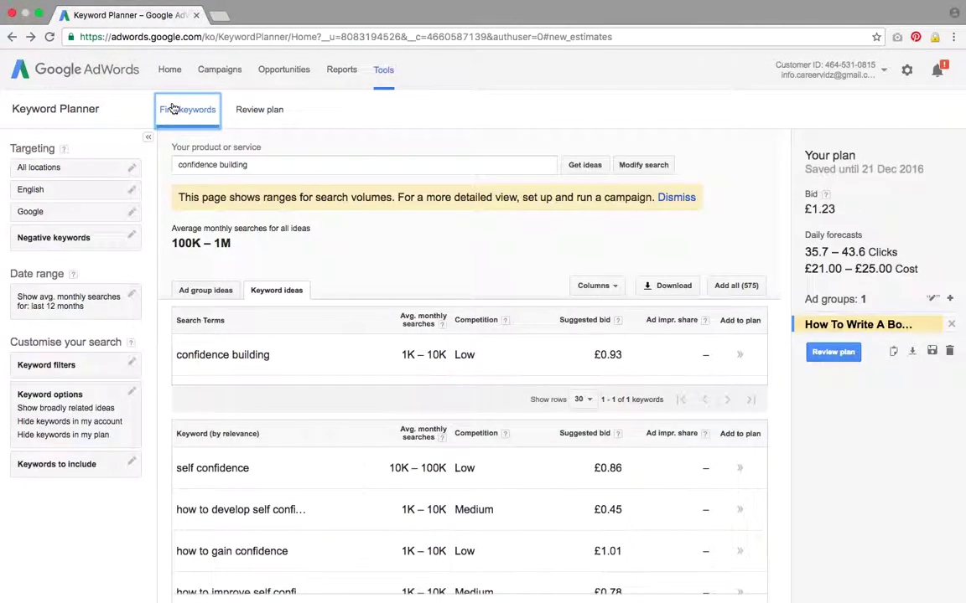
pyautogui.moveTo(268, 167); pyautogui.dragTo(163, 168)
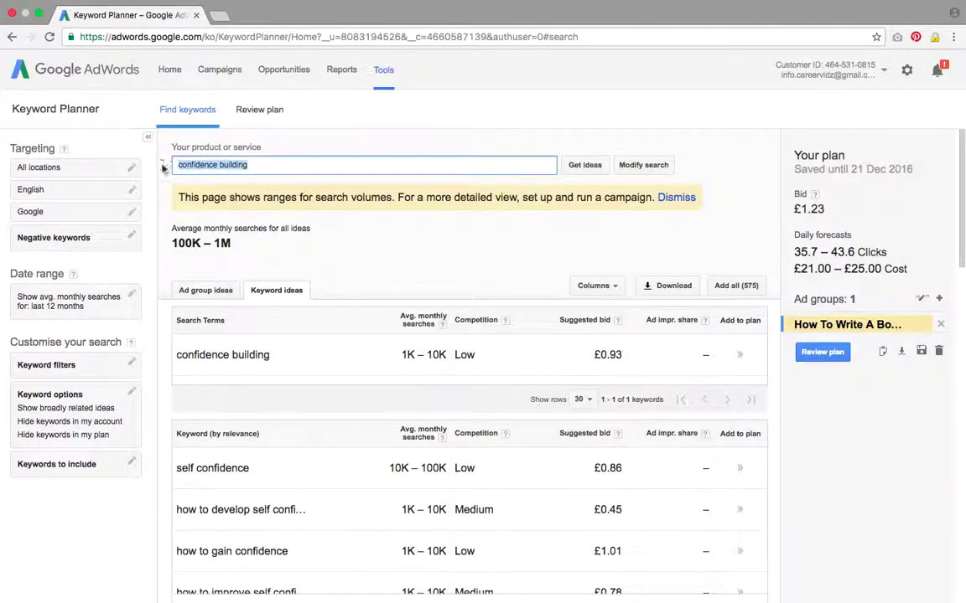
pyautogui.write('start a')
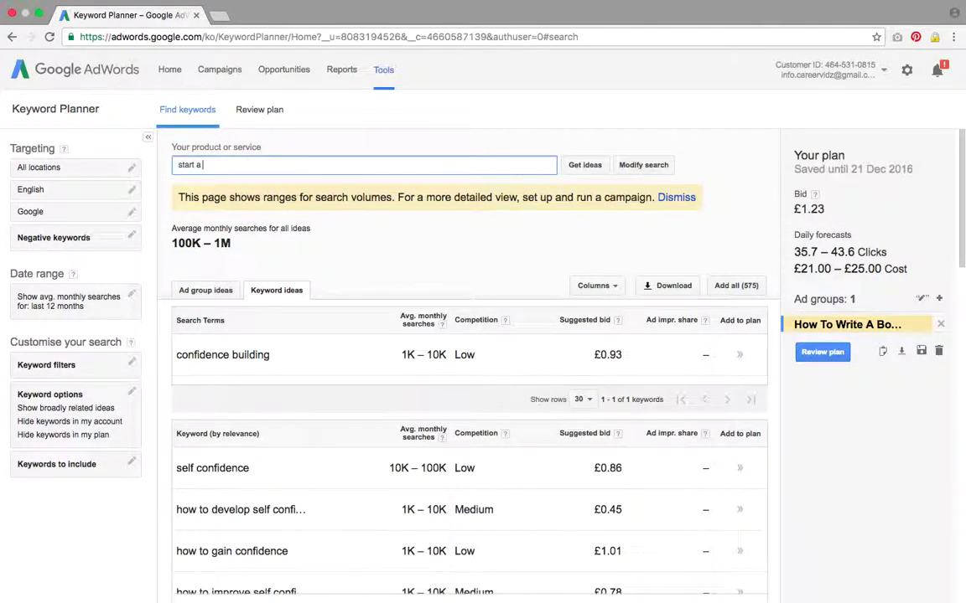
pyautogui.write(' business')
pyautogui.click(587, 165)
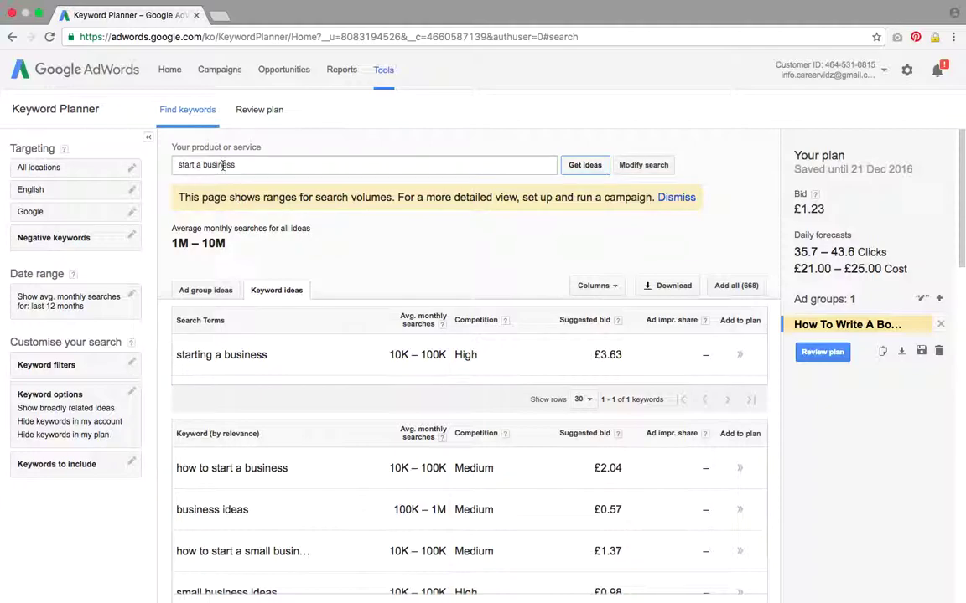
pyautogui.click(584, 166)
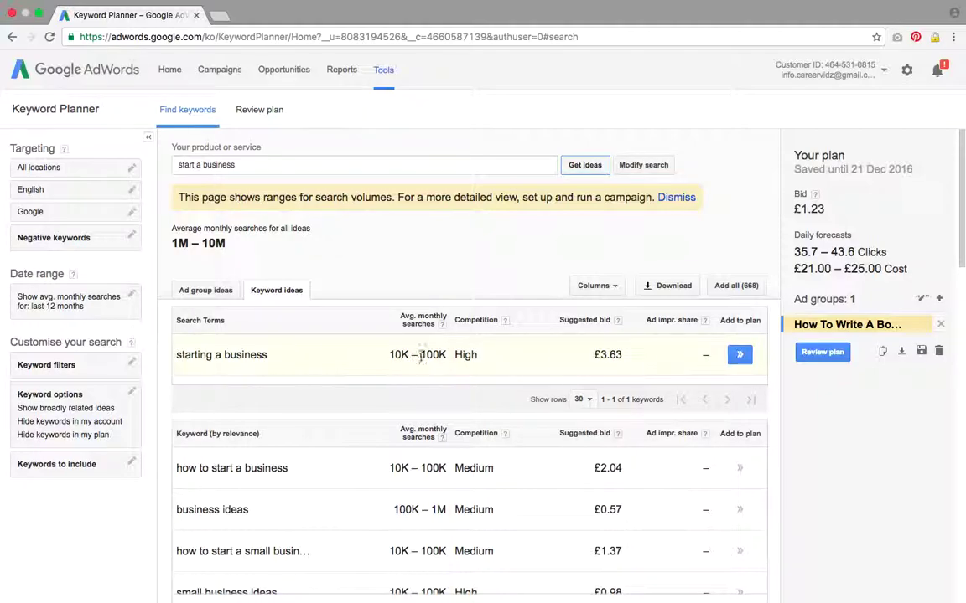
# Step: Add "how to start a business" to the plan and review its forecast within the How To Write A Book ad group
pyautogui.scroll(-3, 335, 373)
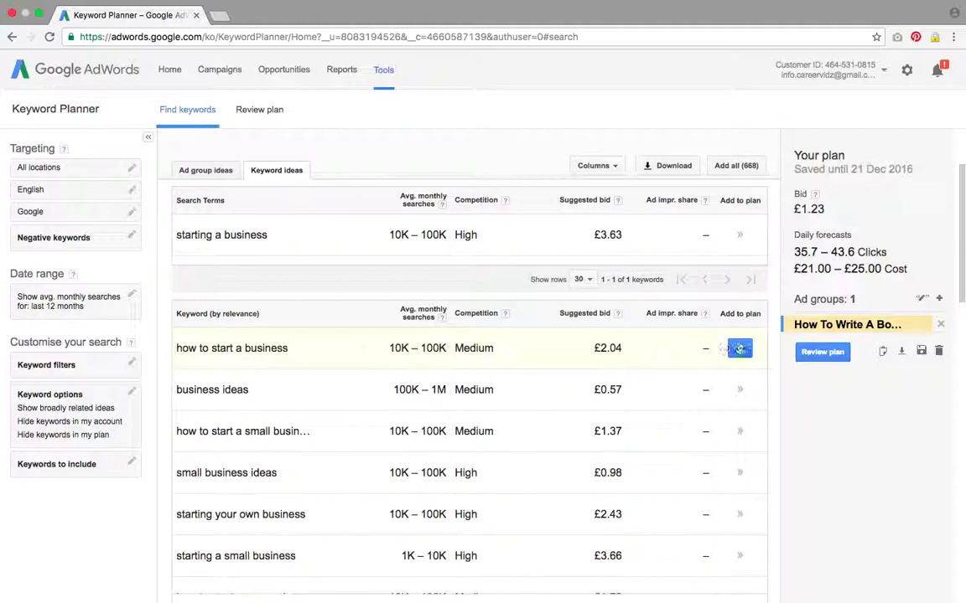
pyautogui.click(739, 348)
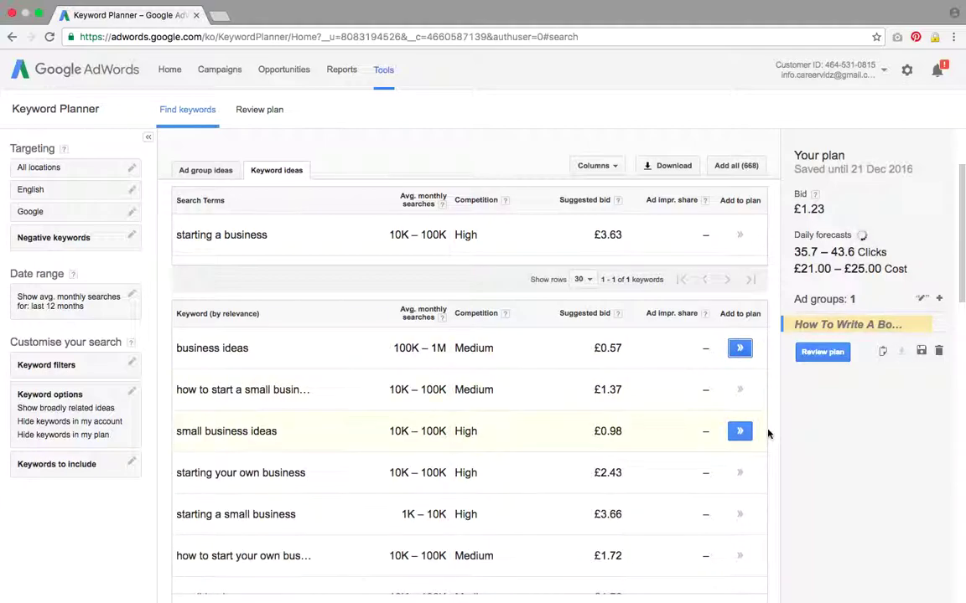
pyautogui.click(820, 352)
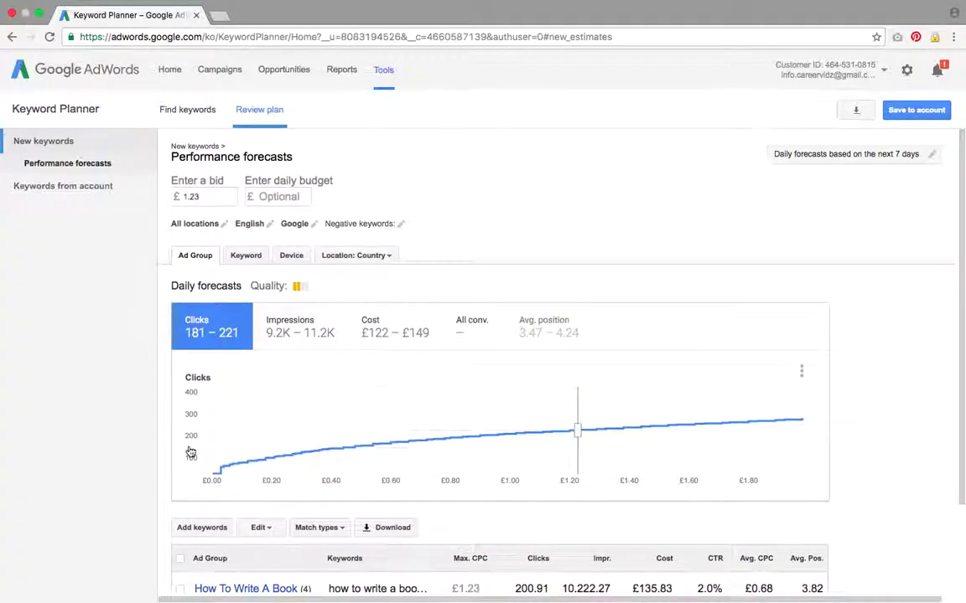
pyautogui.scroll(-3, 189, 452)
pyautogui.click(236, 483)
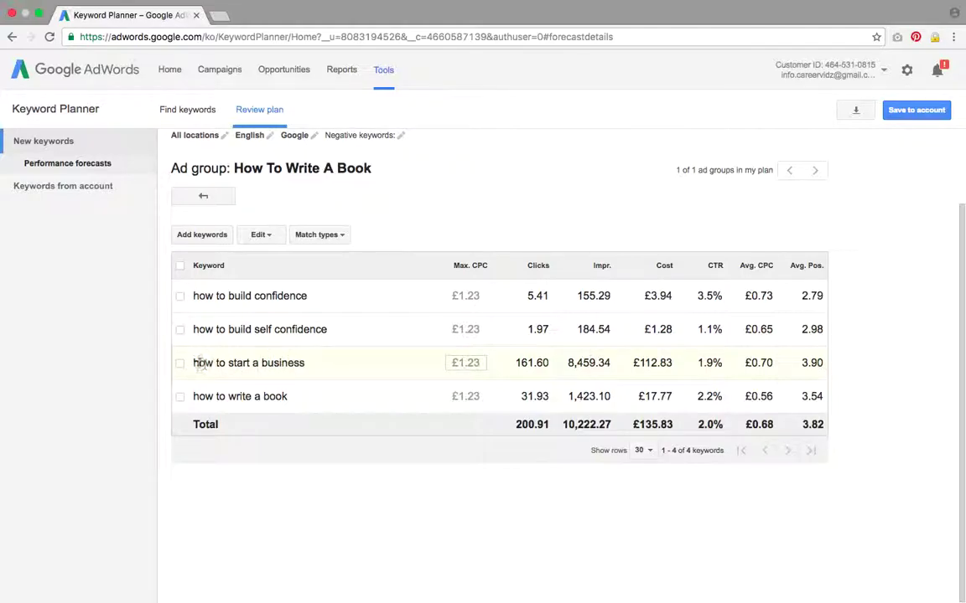
pyautogui.scroll(1, 168, 370)
pyautogui.scroll(2, 167, 369)
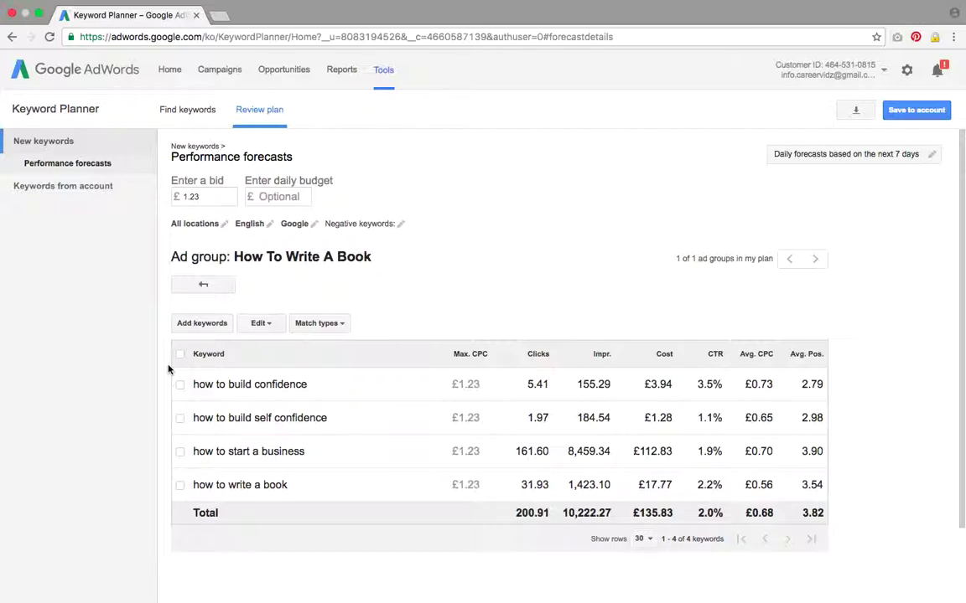
# Step: Return to the "start a business" keyword ideas and add "business opportunities" to the plan
pyautogui.click(195, 115)
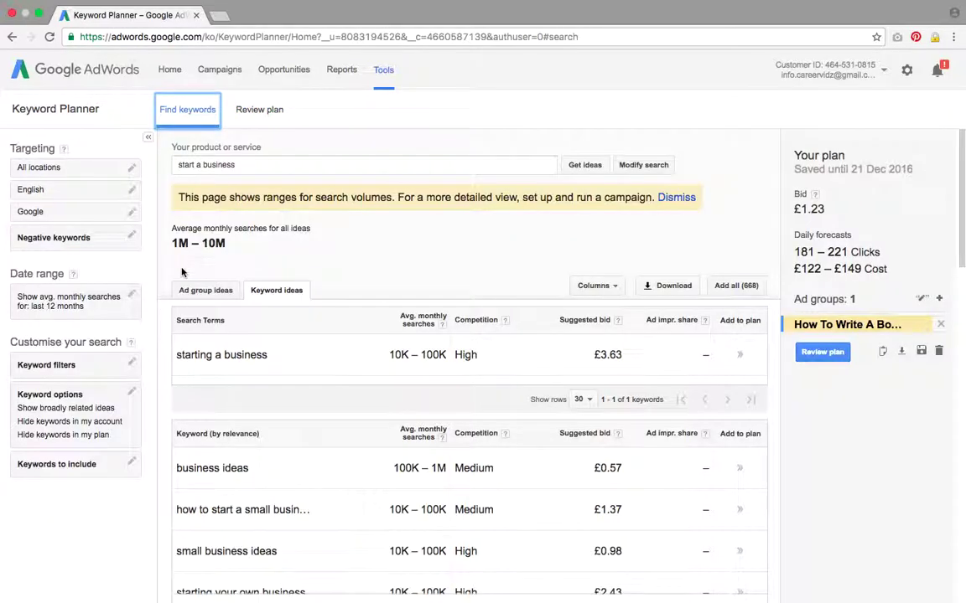
pyautogui.scroll(-4, 249, 394)
pyautogui.scroll(-3, 249, 397)
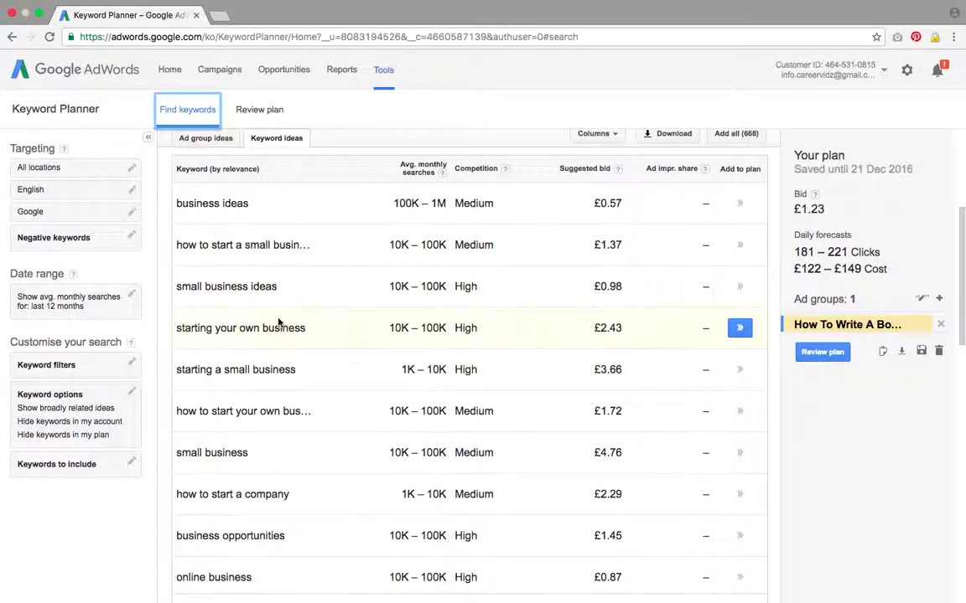
pyautogui.scroll(-3, 250, 285)
pyautogui.scroll(-2, 243, 318)
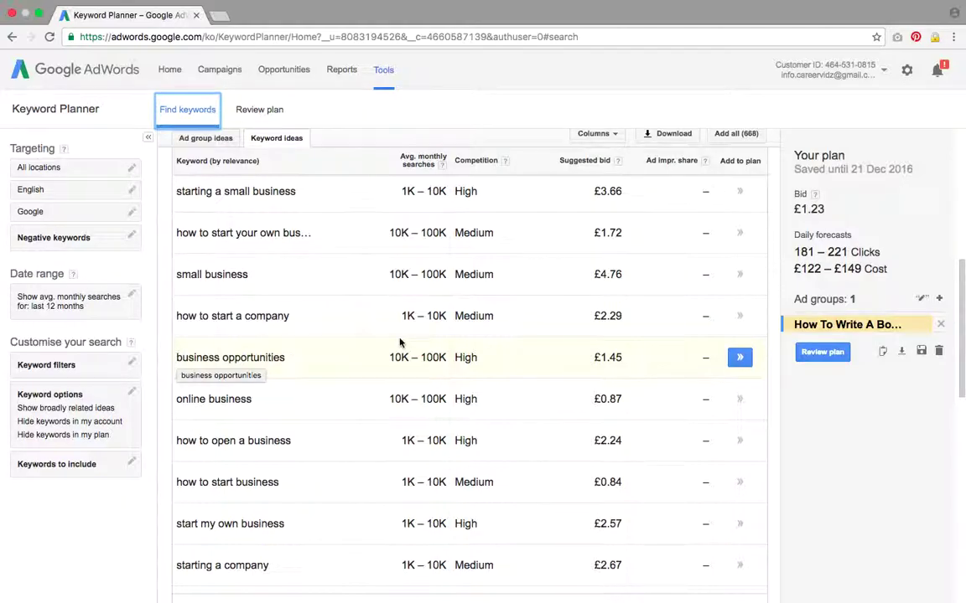
pyautogui.click(739, 358)
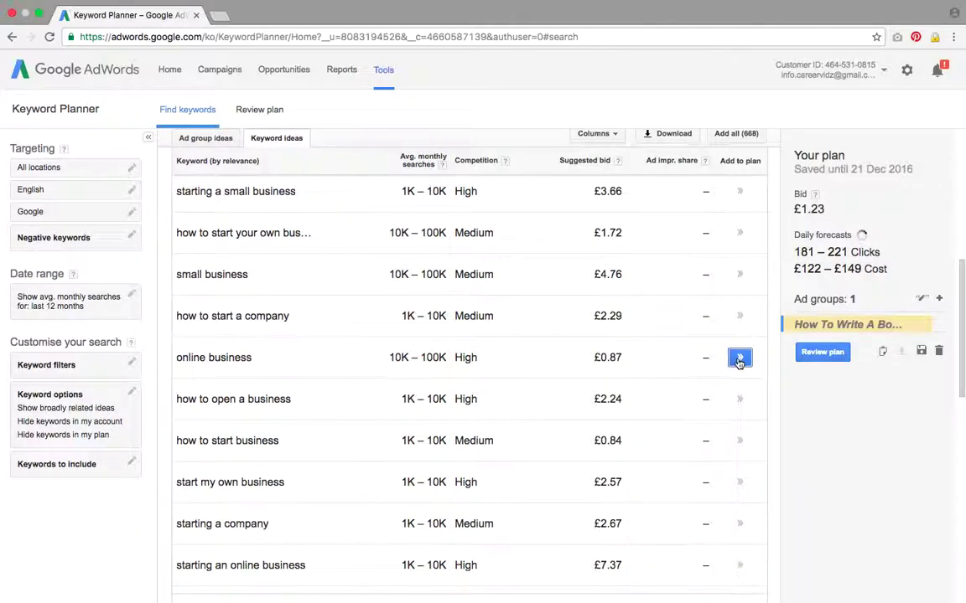
# Step: Review the plan and compare the forecast for "business opportunities" with the other keywords in the How To Write A Book ad group
pyautogui.click(823, 352)
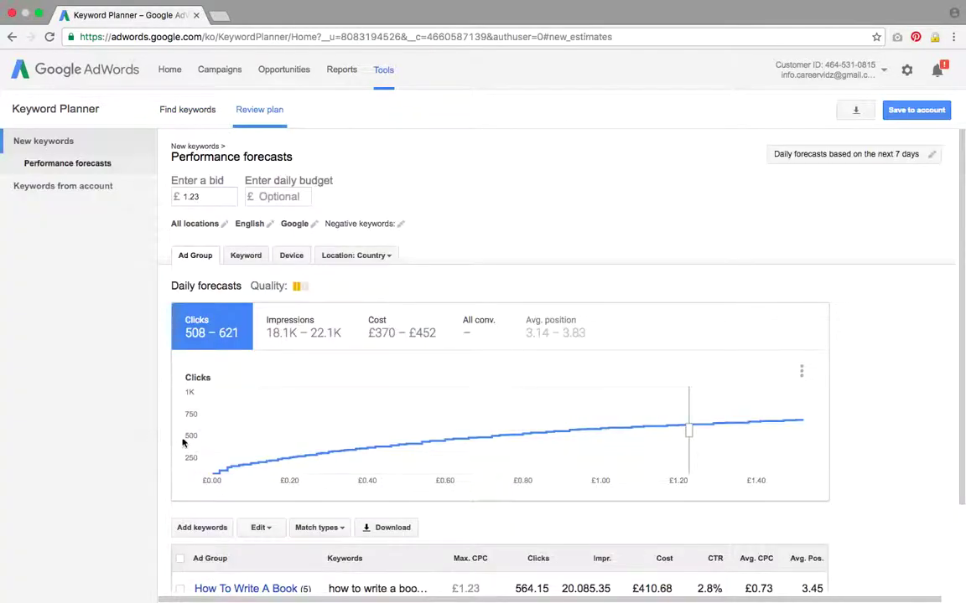
pyautogui.scroll(-1, 218, 428)
pyautogui.moveTo(233, 443)
pyautogui.scroll(-2, 235, 461)
pyautogui.click(238, 484)
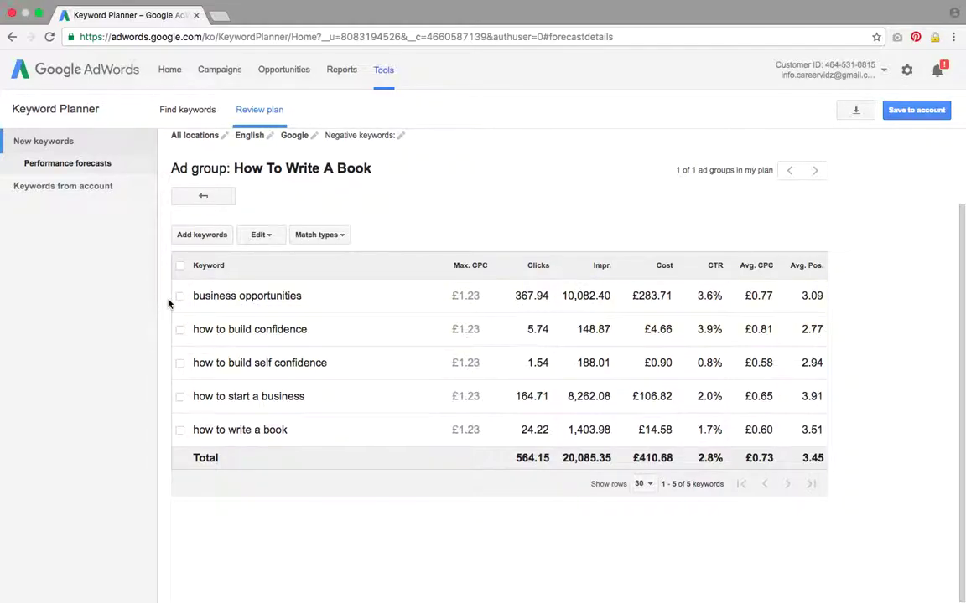
pyautogui.scroll(2, 167, 303)
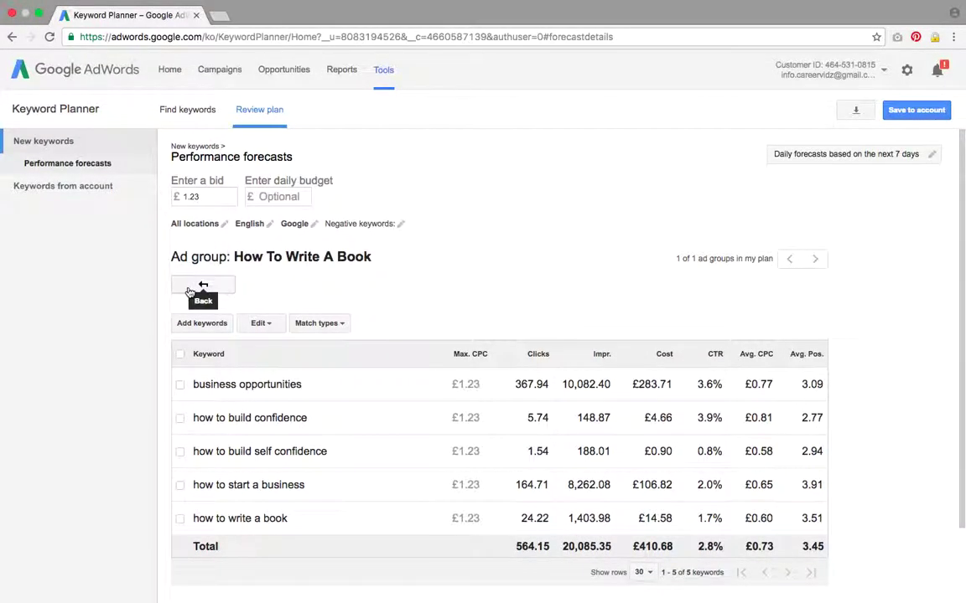
# Step: Go back to the "start a business" keyword ideas, look through the list and add "best business ideas" to the plan
pyautogui.click(180, 111)
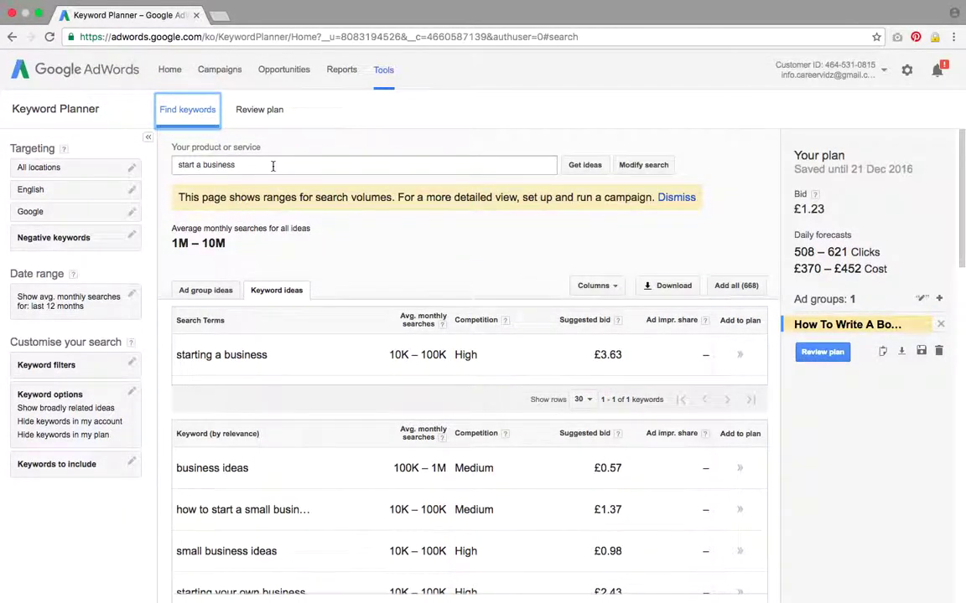
pyautogui.moveTo(234, 161); pyautogui.dragTo(198, 169)
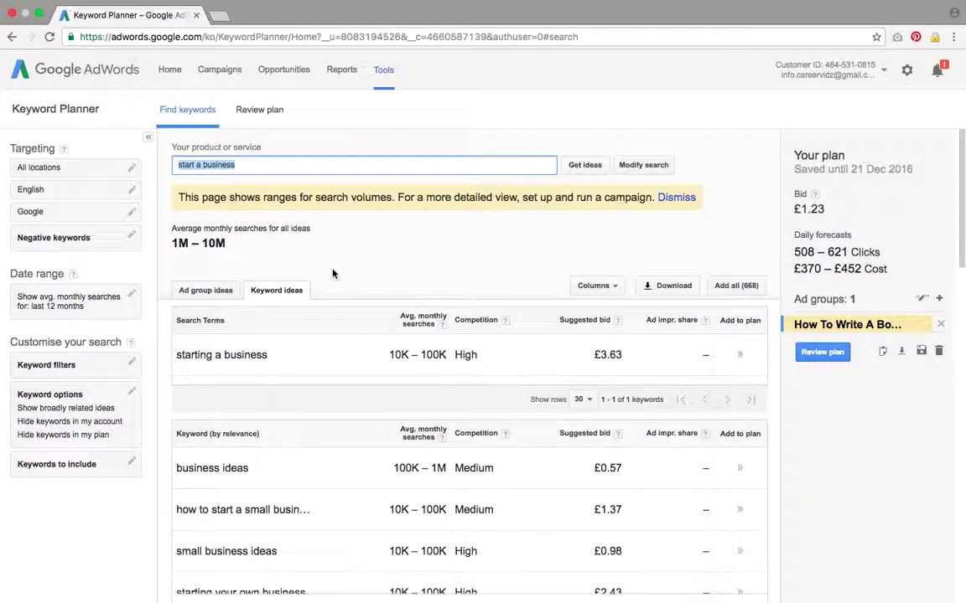
pyautogui.scroll(-2, 332, 272)
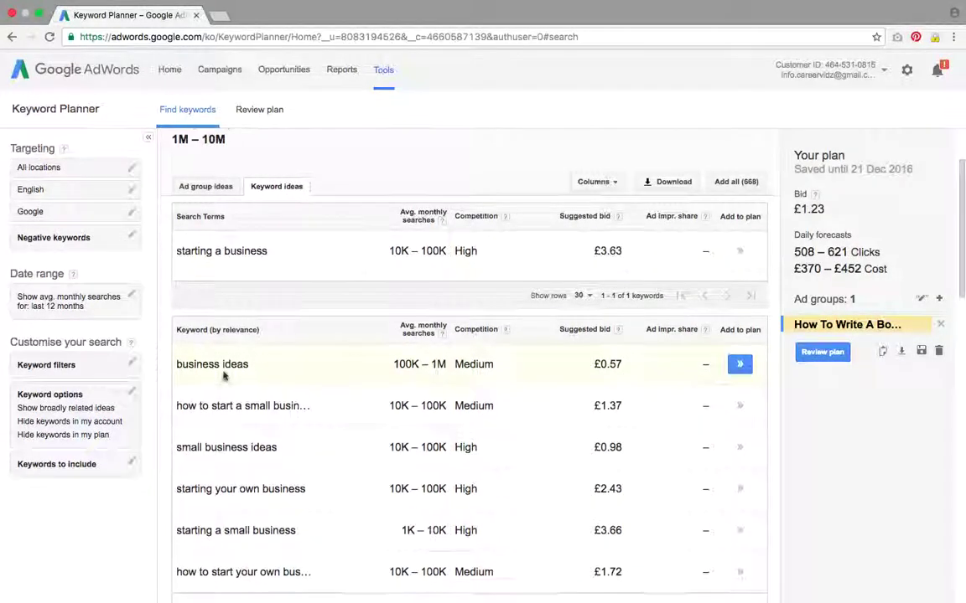
pyautogui.scroll(-2, 225, 394)
pyautogui.scroll(-2, 268, 330)
pyautogui.scroll(-5, 235, 333)
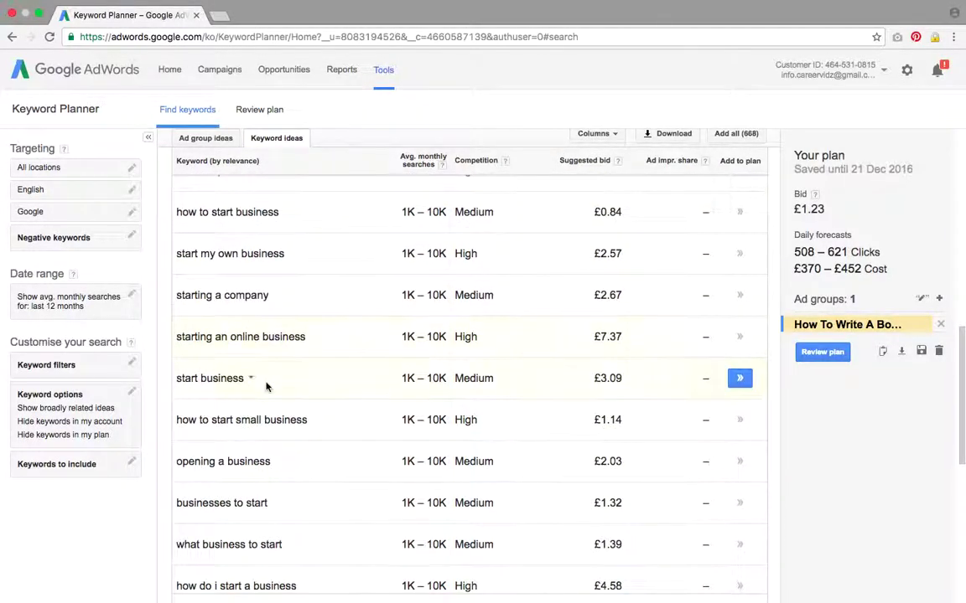
pyautogui.scroll(-2, 268, 386)
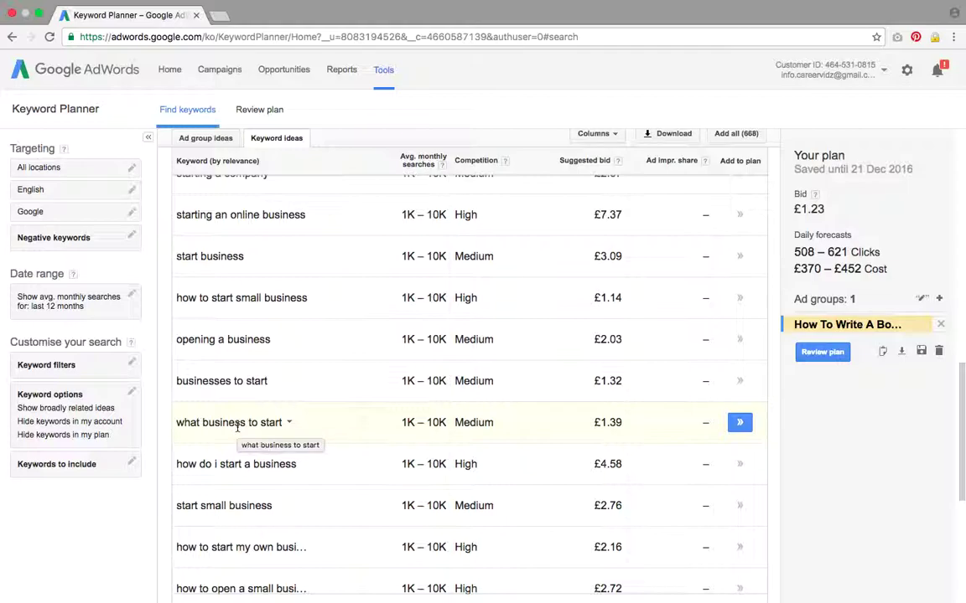
pyautogui.scroll(-2, 259, 424)
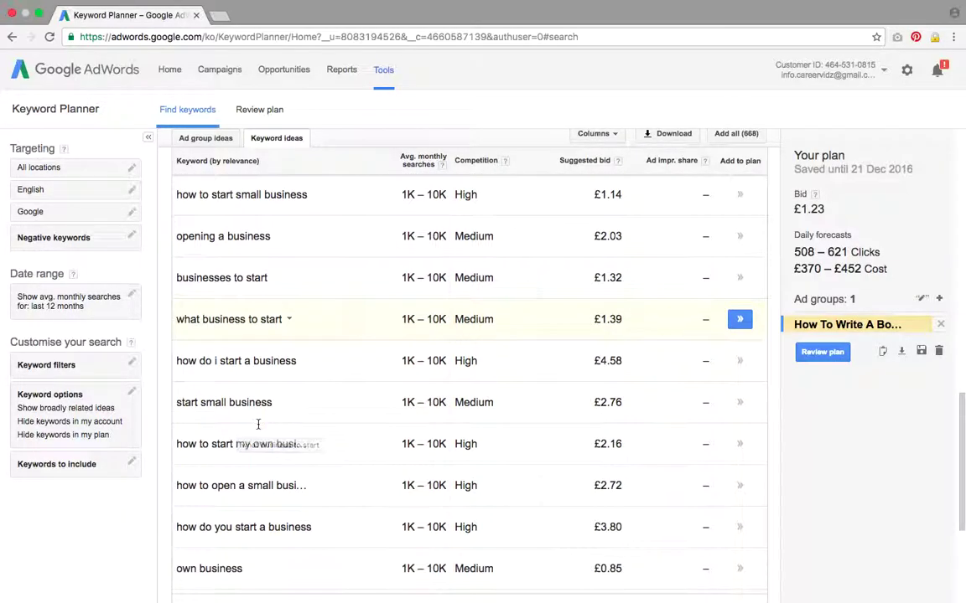
pyautogui.scroll(-2, 228, 478)
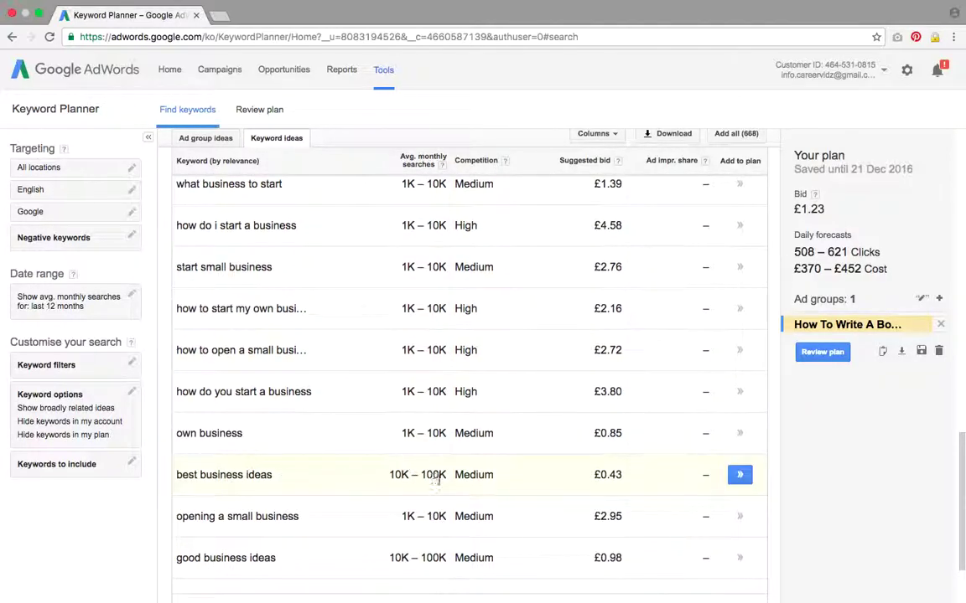
pyautogui.click(739, 476)
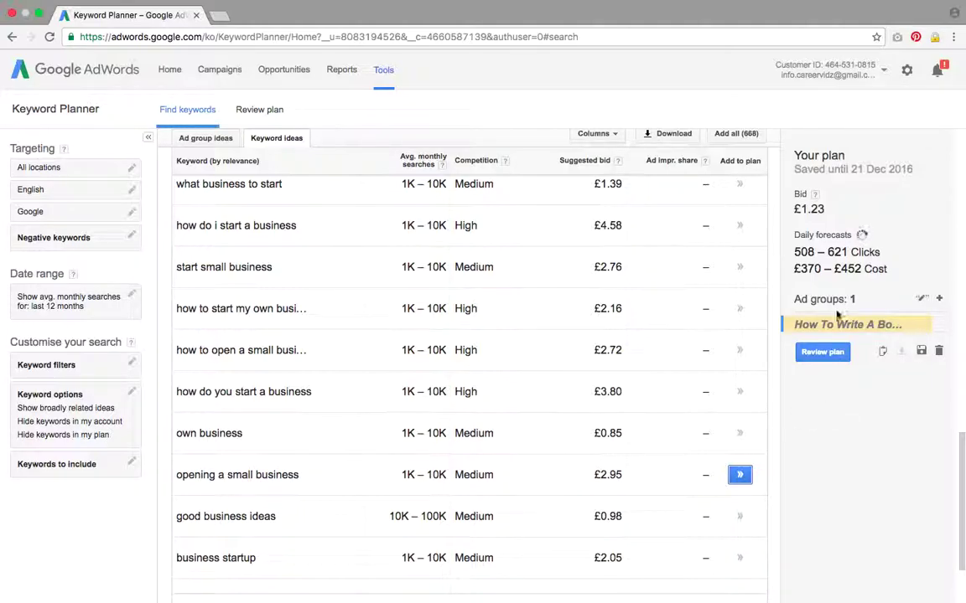
# Step: Review the plan and compare the forecast for "best business ideas" with the other keywords in the How To Write A Book ad group
pyautogui.click(821, 352)
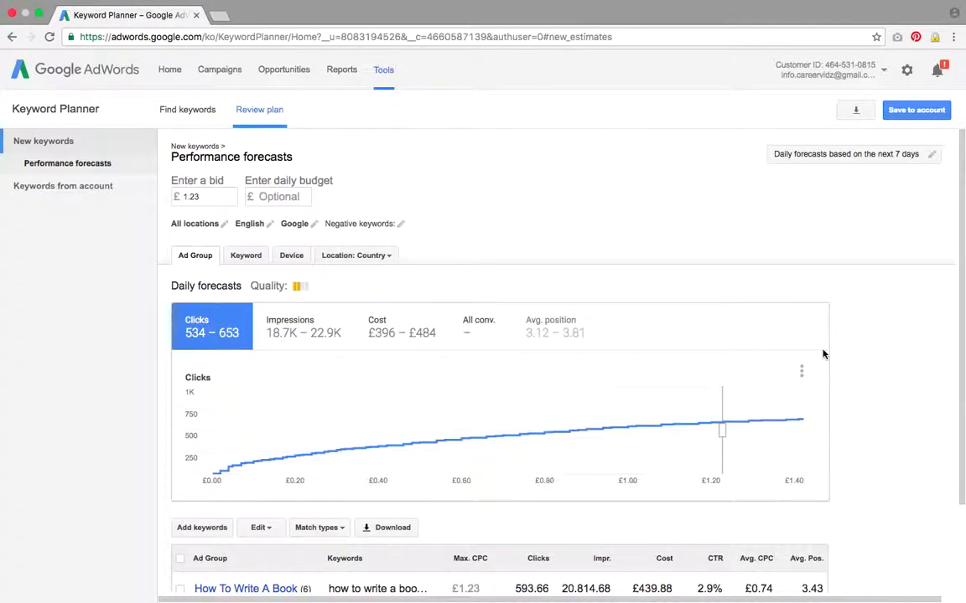
pyautogui.scroll(-3, 194, 403)
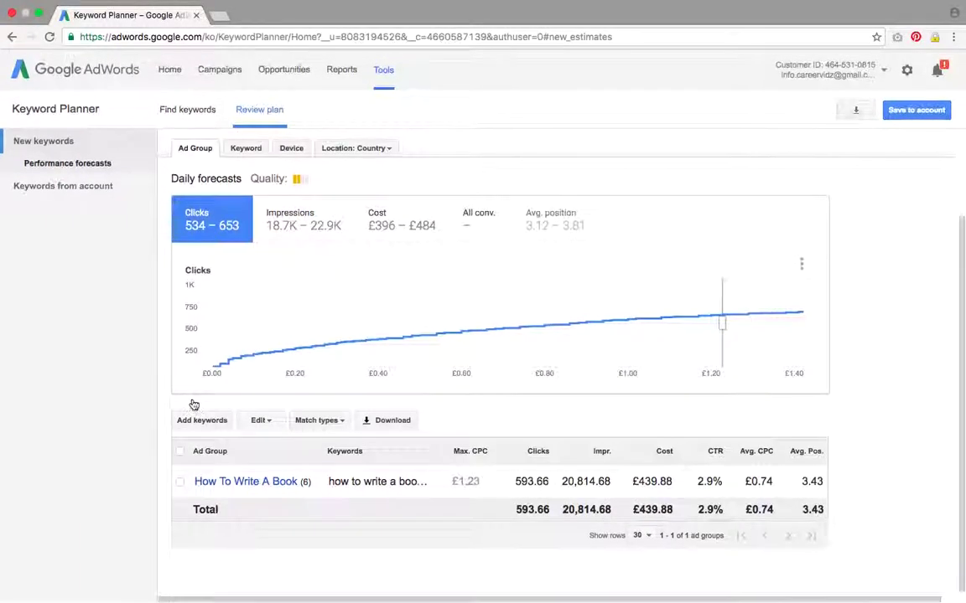
pyautogui.click(222, 482)
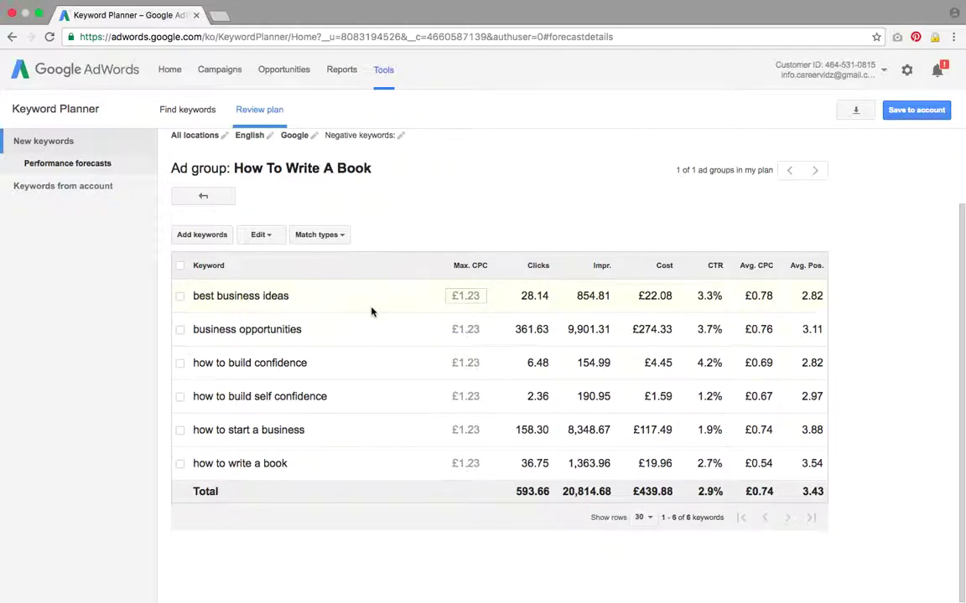
pyautogui.scroll(3, 168, 342)
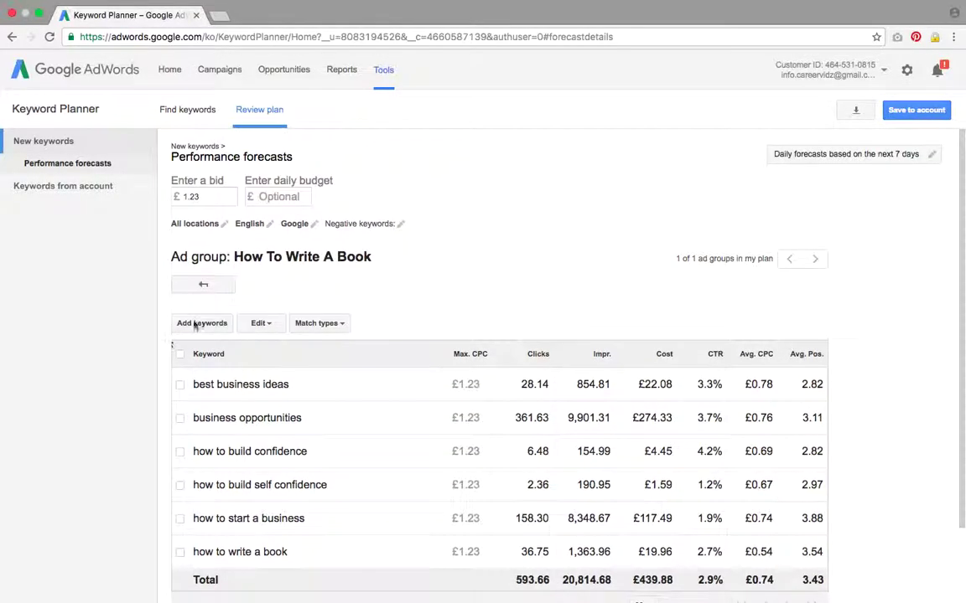
# Step: Leave the ad group forecast and return to the "start a business" keyword ideas to look through the list
pyautogui.click(205, 281)
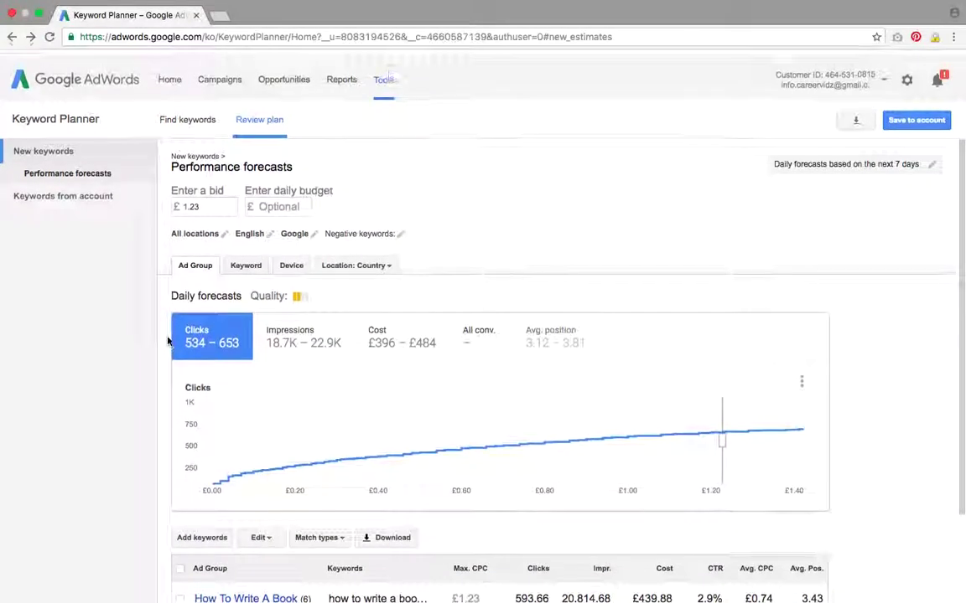
pyautogui.click(170, 112)
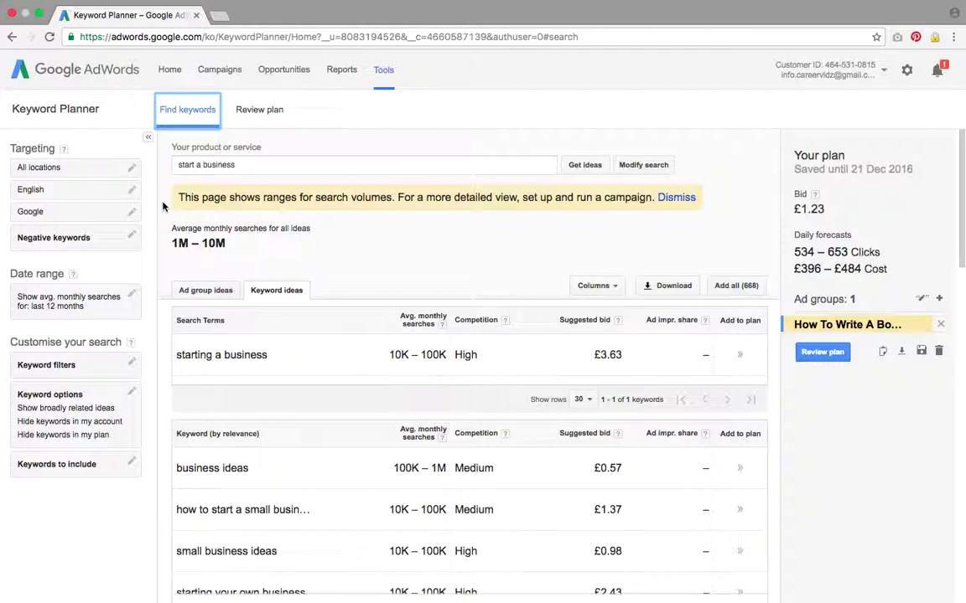
pyautogui.scroll(-1, 176, 285)
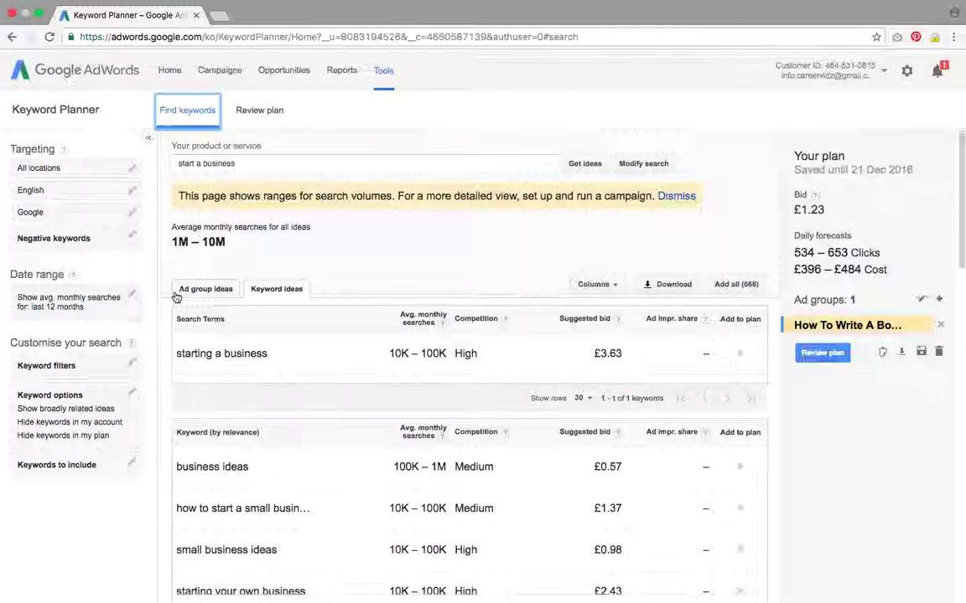